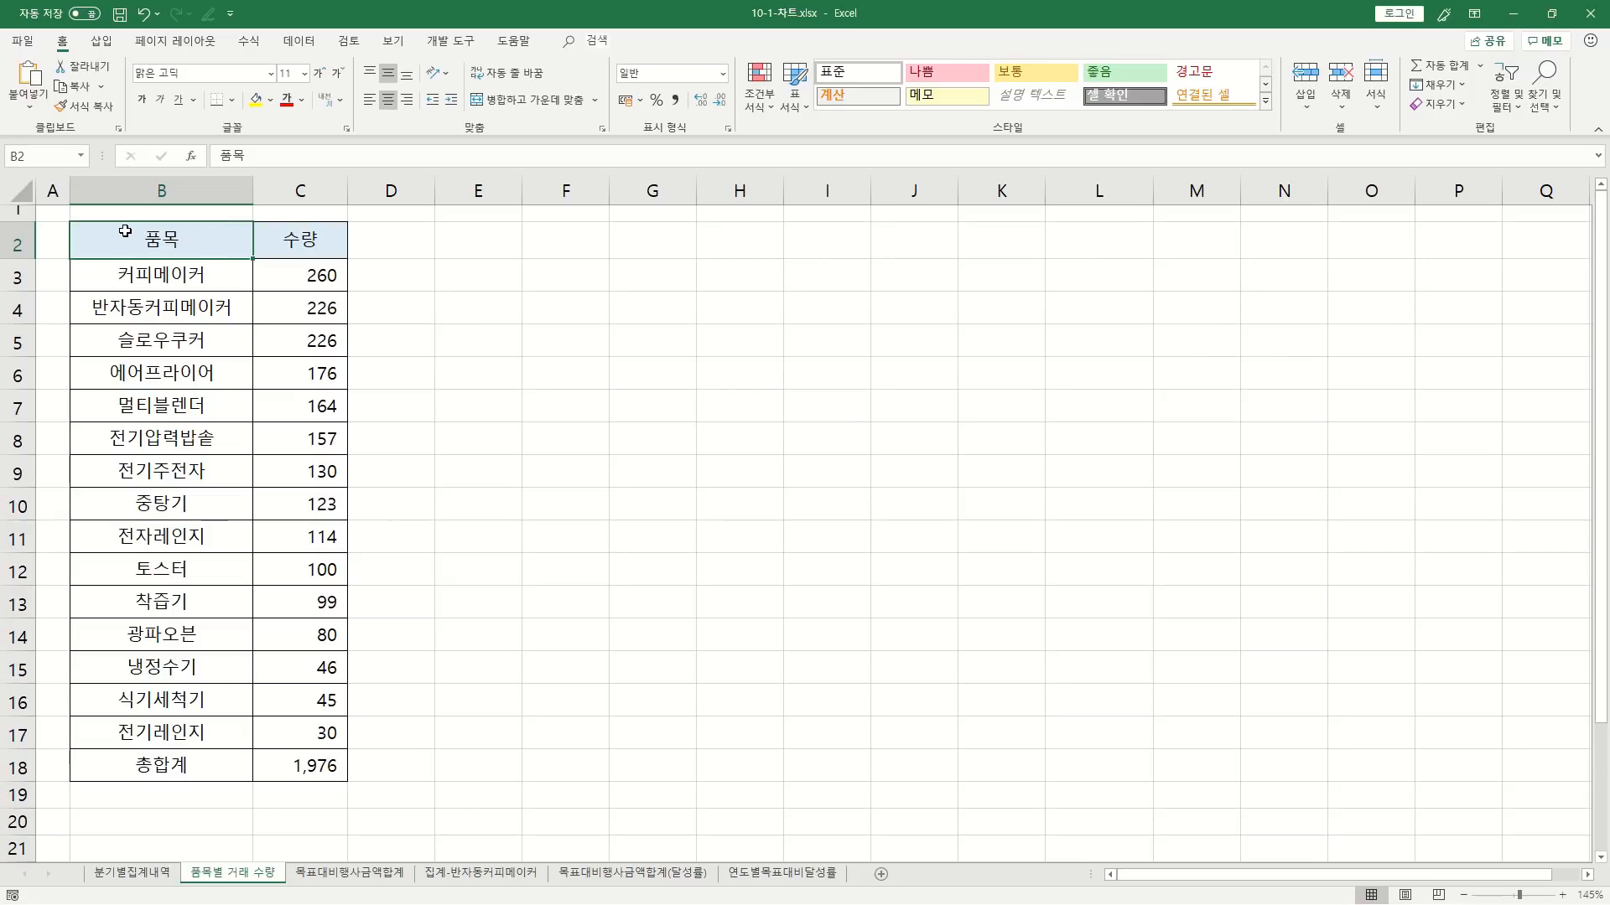
- Insert a 2-D clustered column chart from the item and quantity data in B2:C17, excluding the 총합계 row
{"action": "left_click_drag", "start_coordinate": [148, 241], "coordinate": [285, 733]}
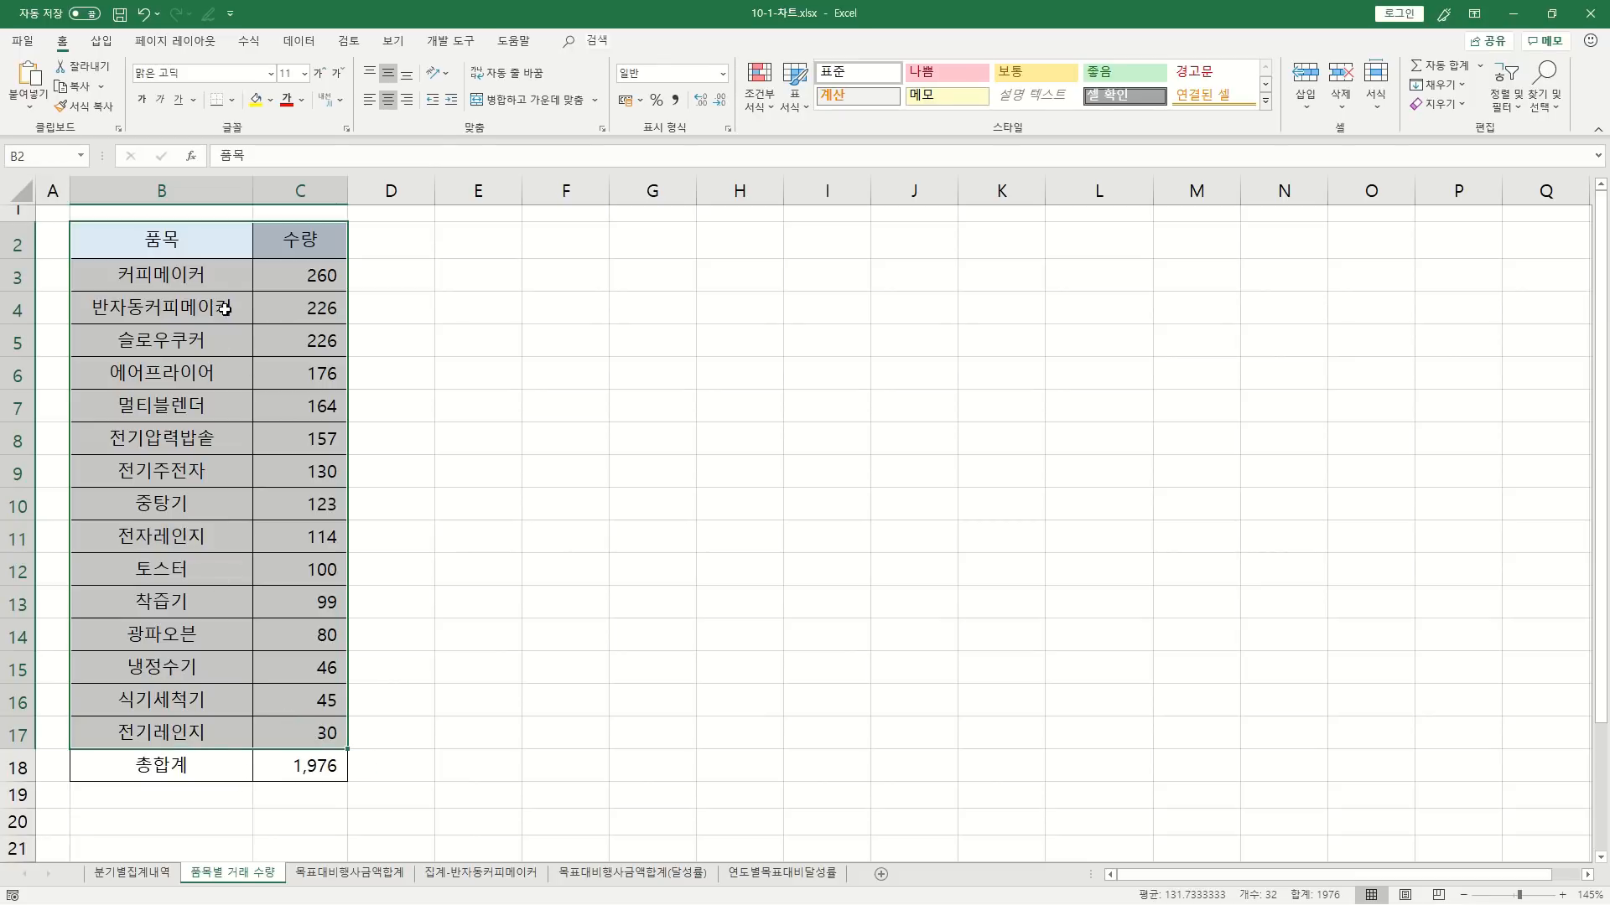
{"action": "left_click", "coordinate": [102, 43]}
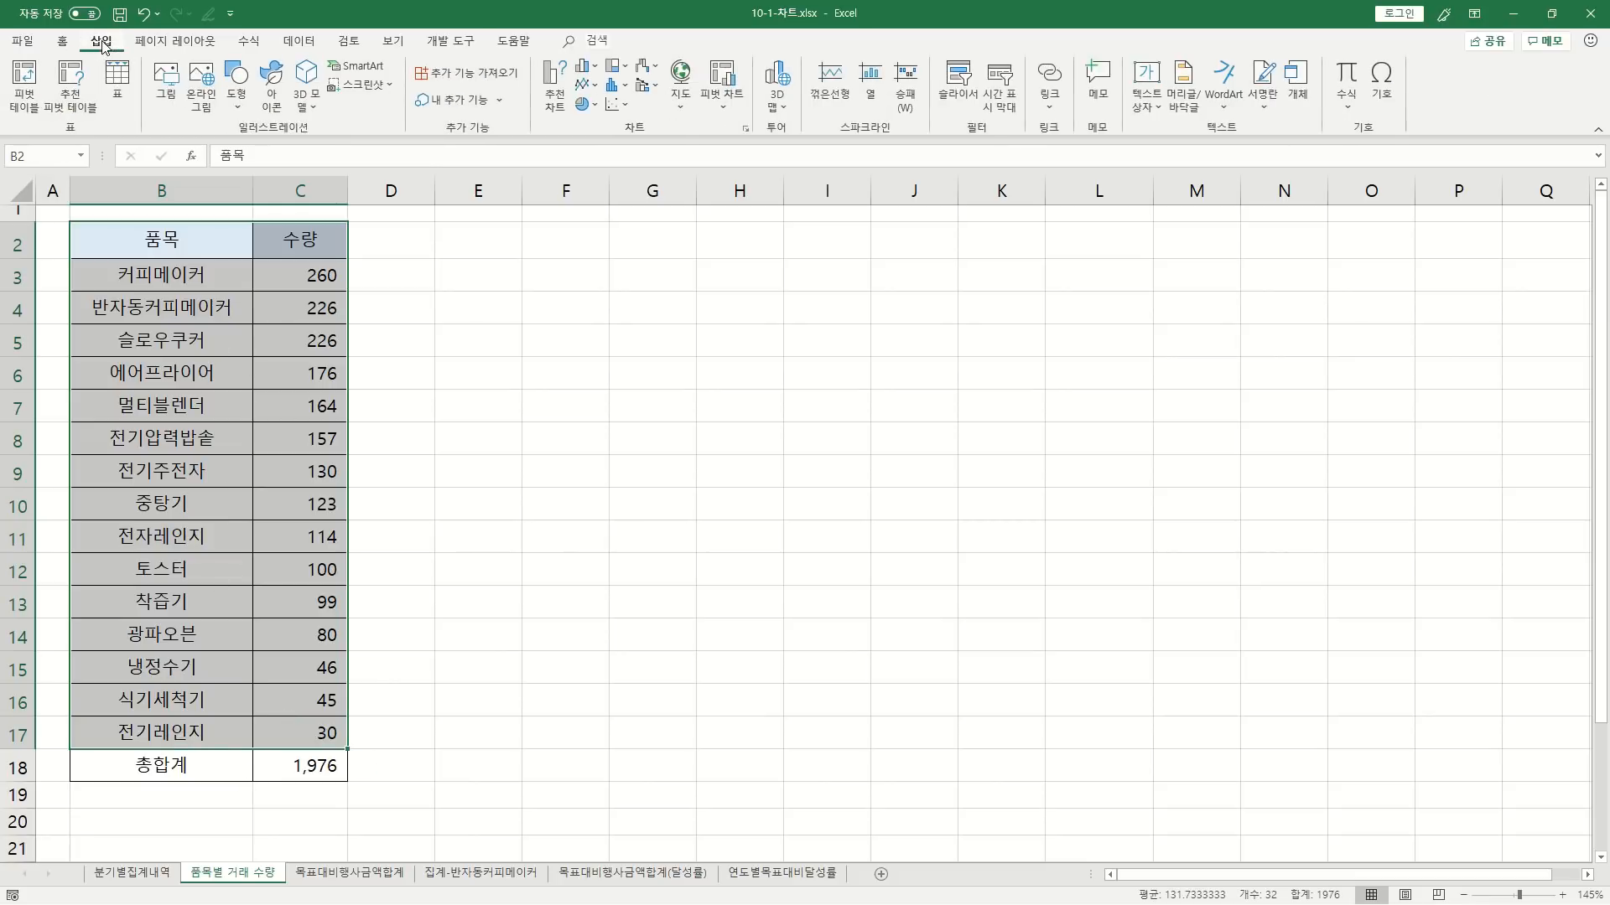
{"action": "left_click", "coordinate": [591, 67]}
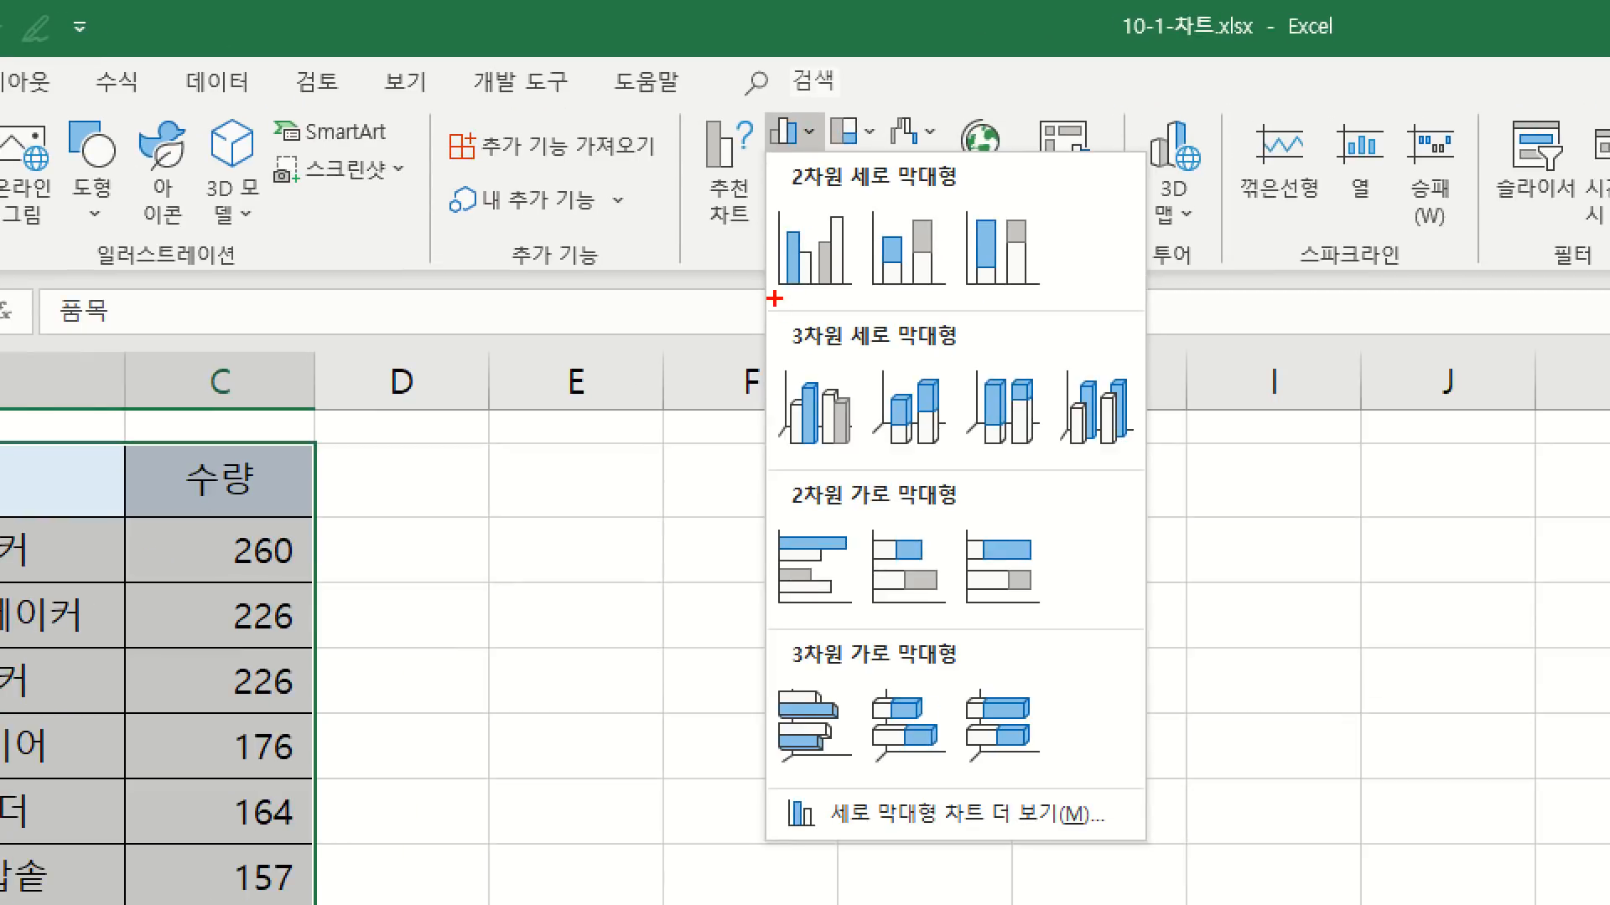
{"action": "left_click_drag", "start_coordinate": [774, 296], "coordinate": [868, 297]}
{"action": "key", "text": "Escape"}
{"action": "left_click", "coordinate": [591, 72]}
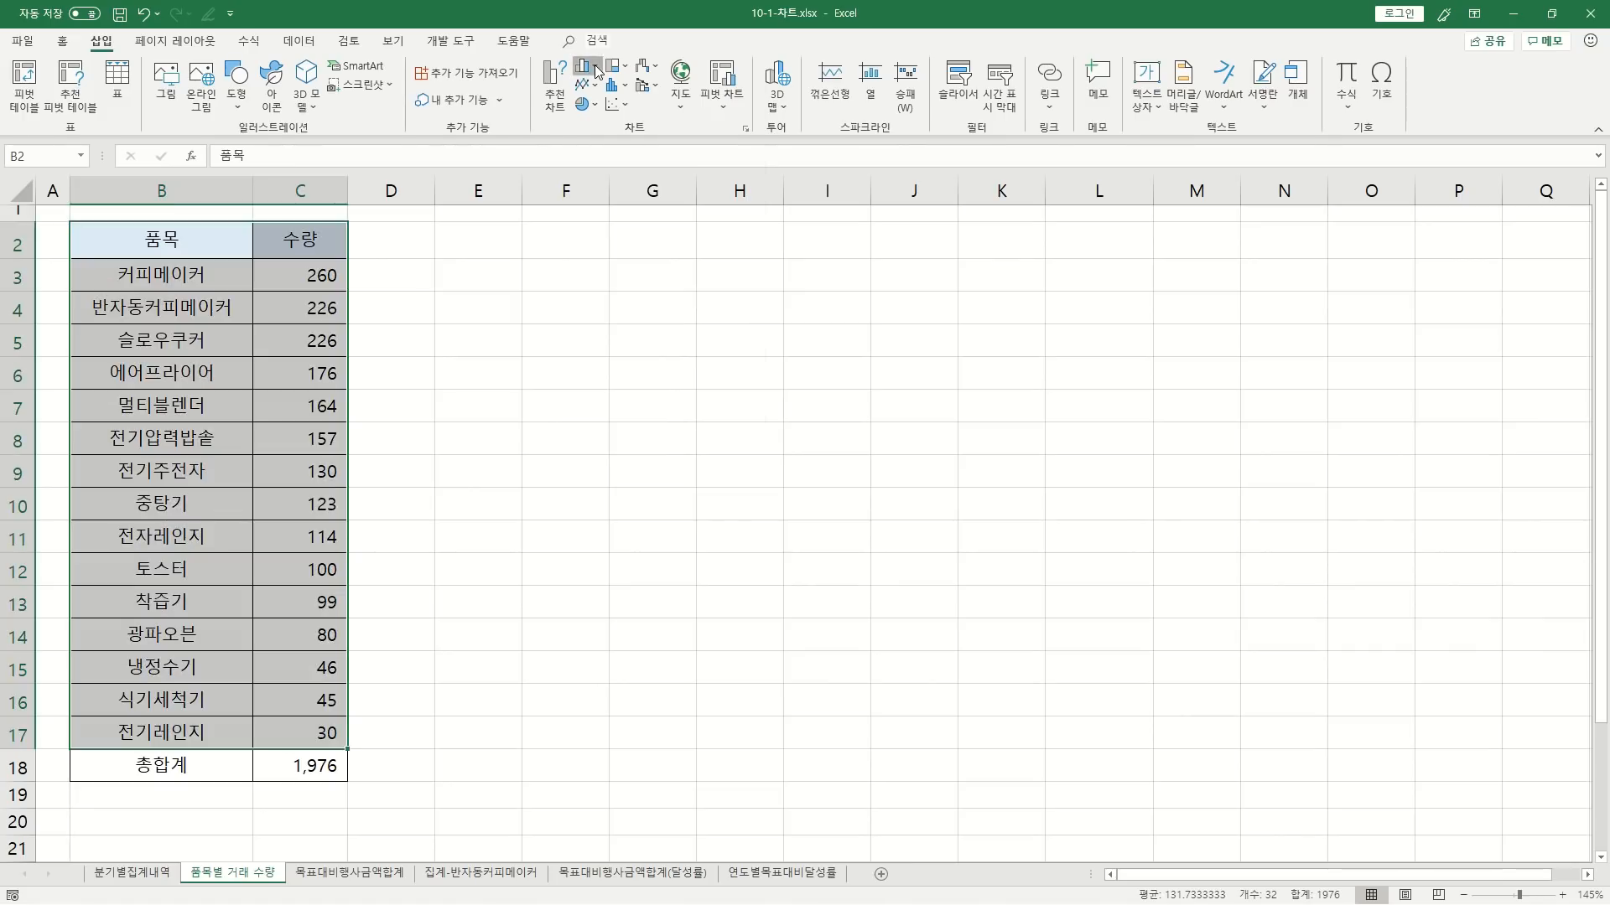
{"action": "left_click", "coordinate": [591, 124]}
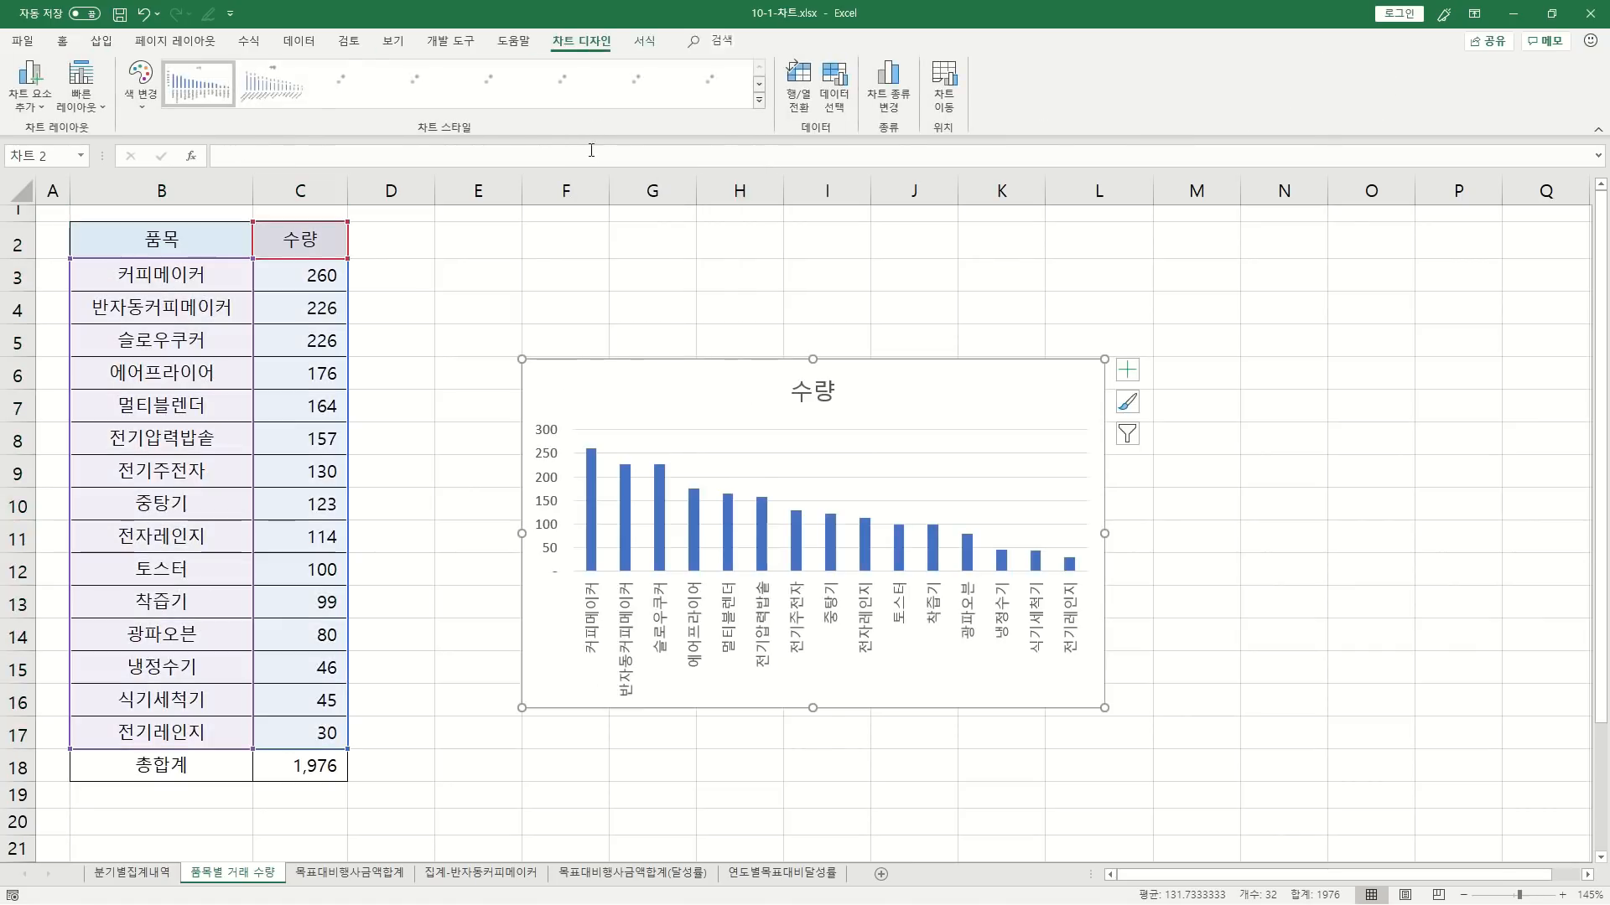
- Move the chart beside the data table and enlarge it to cover about D2:L18
{"action": "left_click_drag", "start_coordinate": [664, 375], "coordinate": [494, 249]}
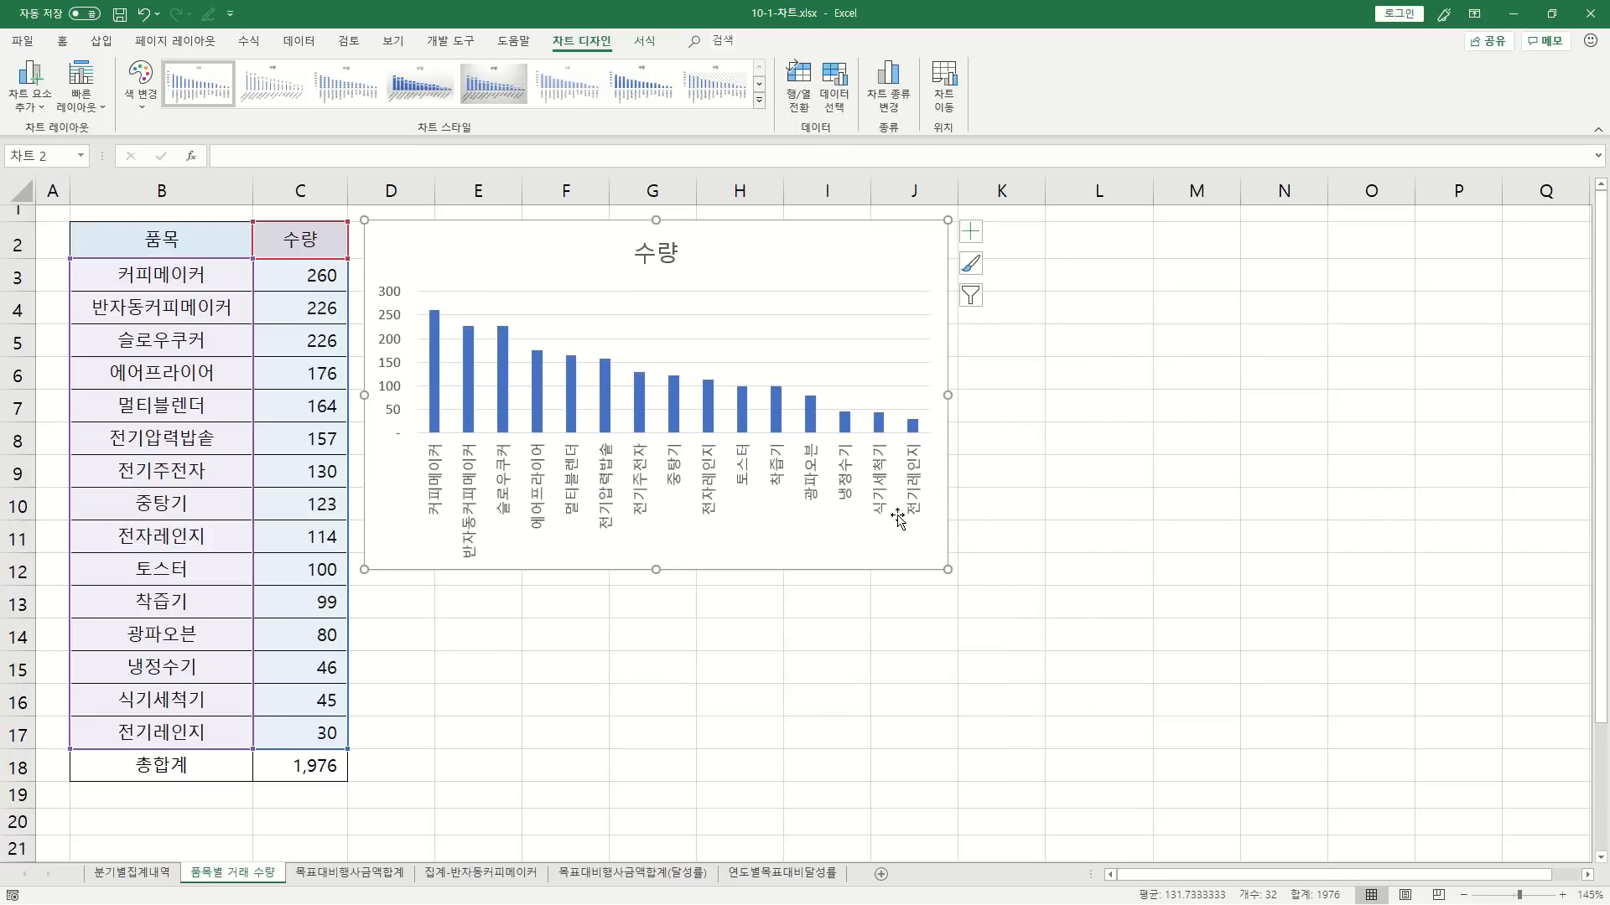
{"action": "left_click_drag", "start_coordinate": [948, 569], "coordinate": [1136, 780]}
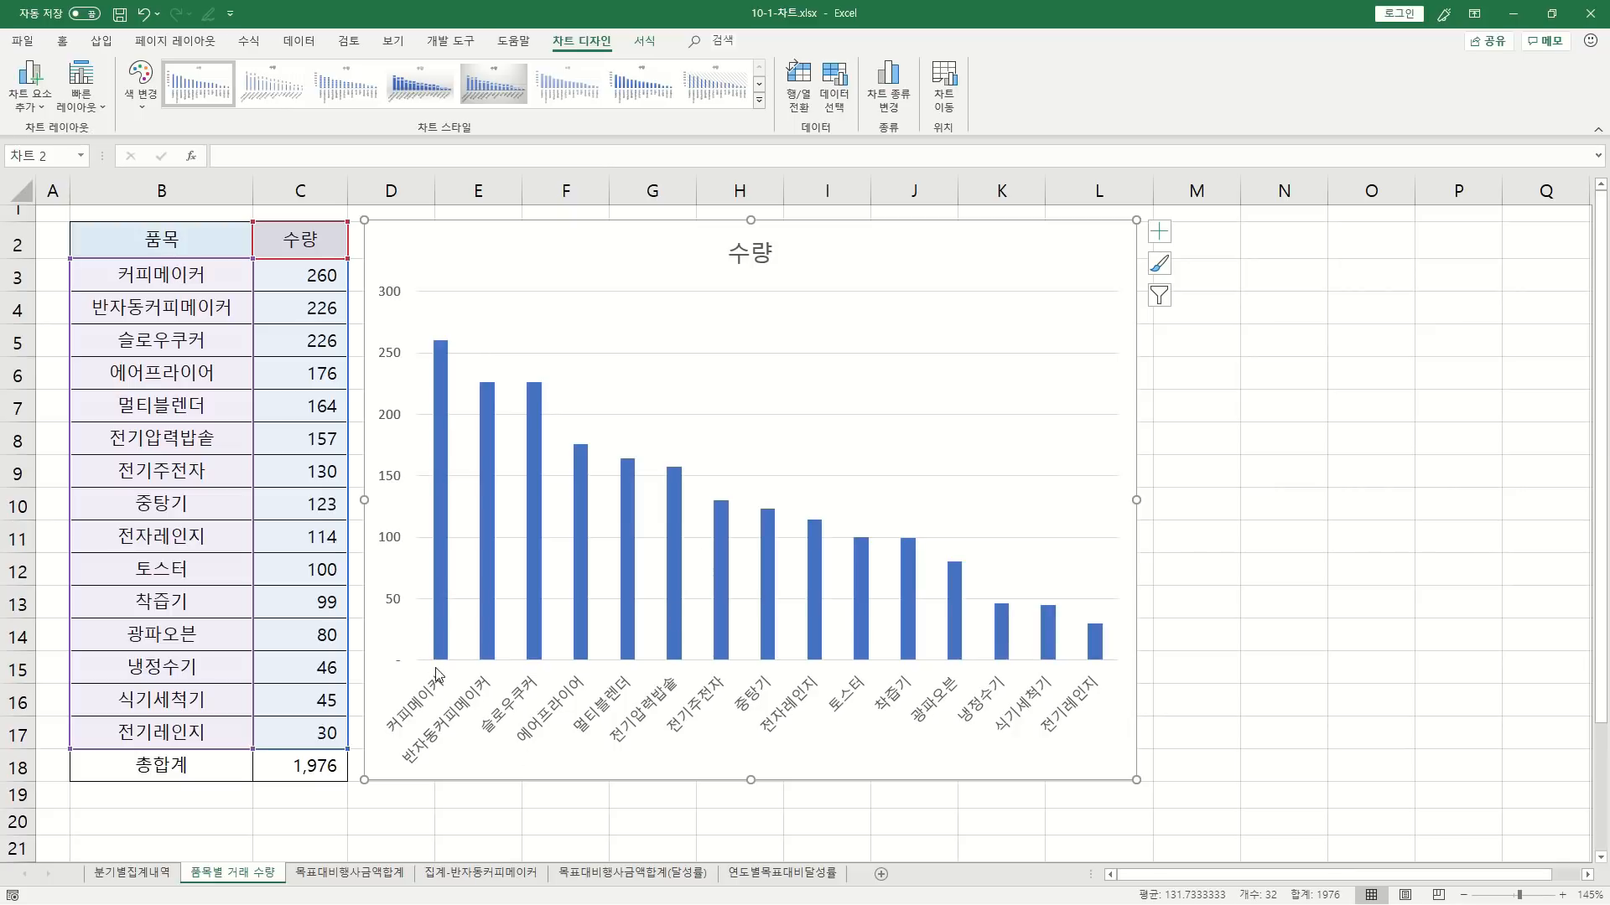
{"action": "left_click_drag", "start_coordinate": [415, 663], "coordinate": [1126, 660]}
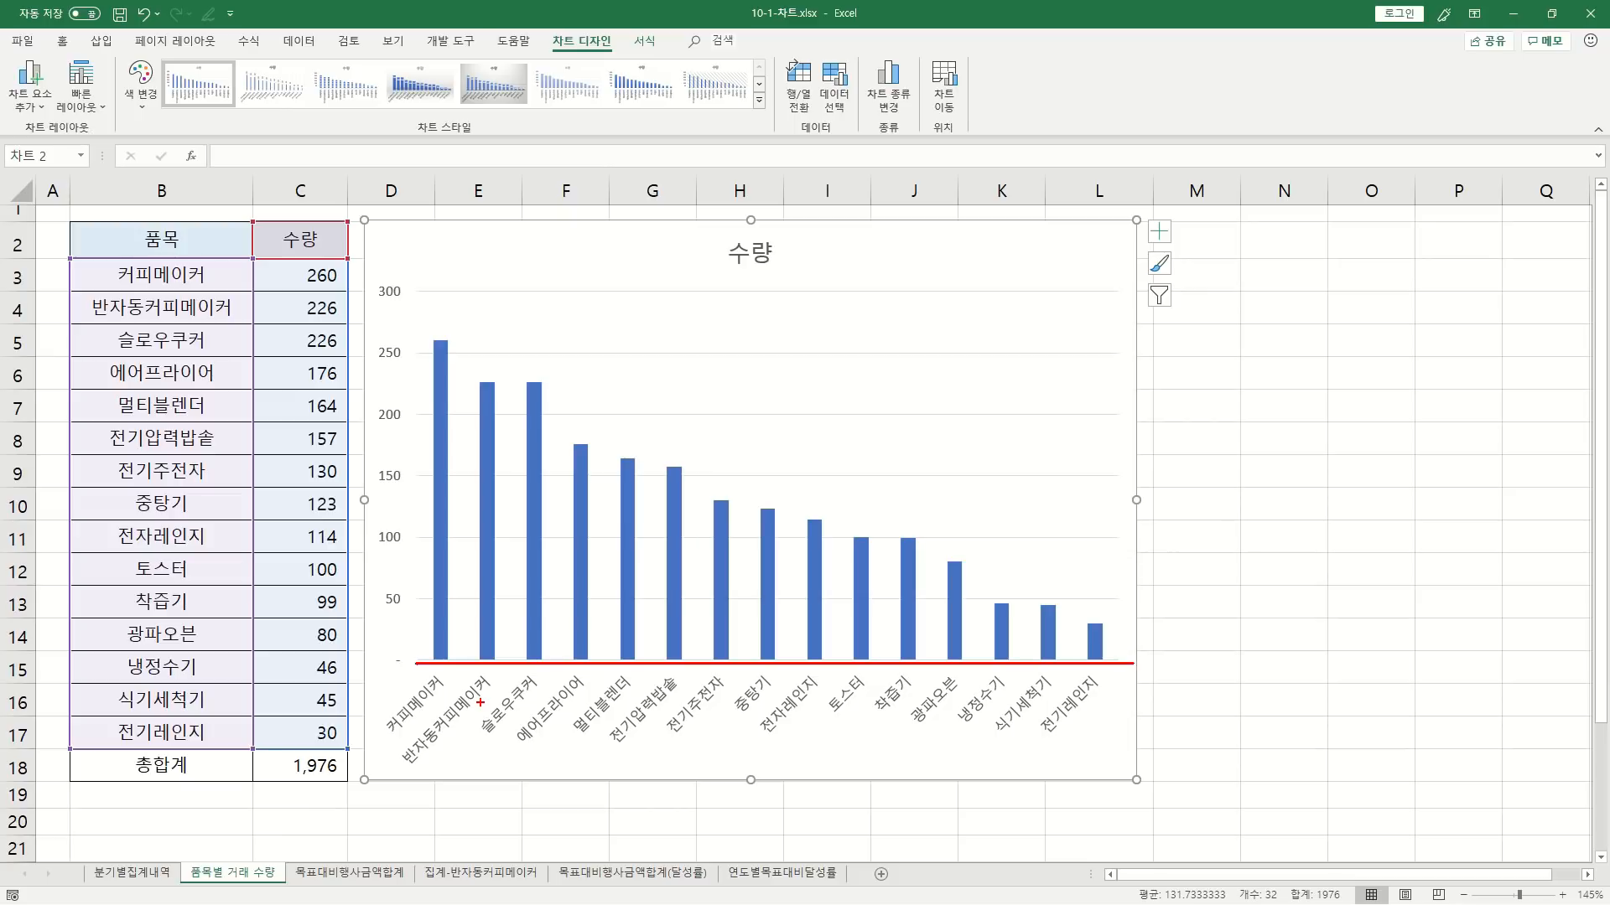
{"action": "key", "text": "Escape"}
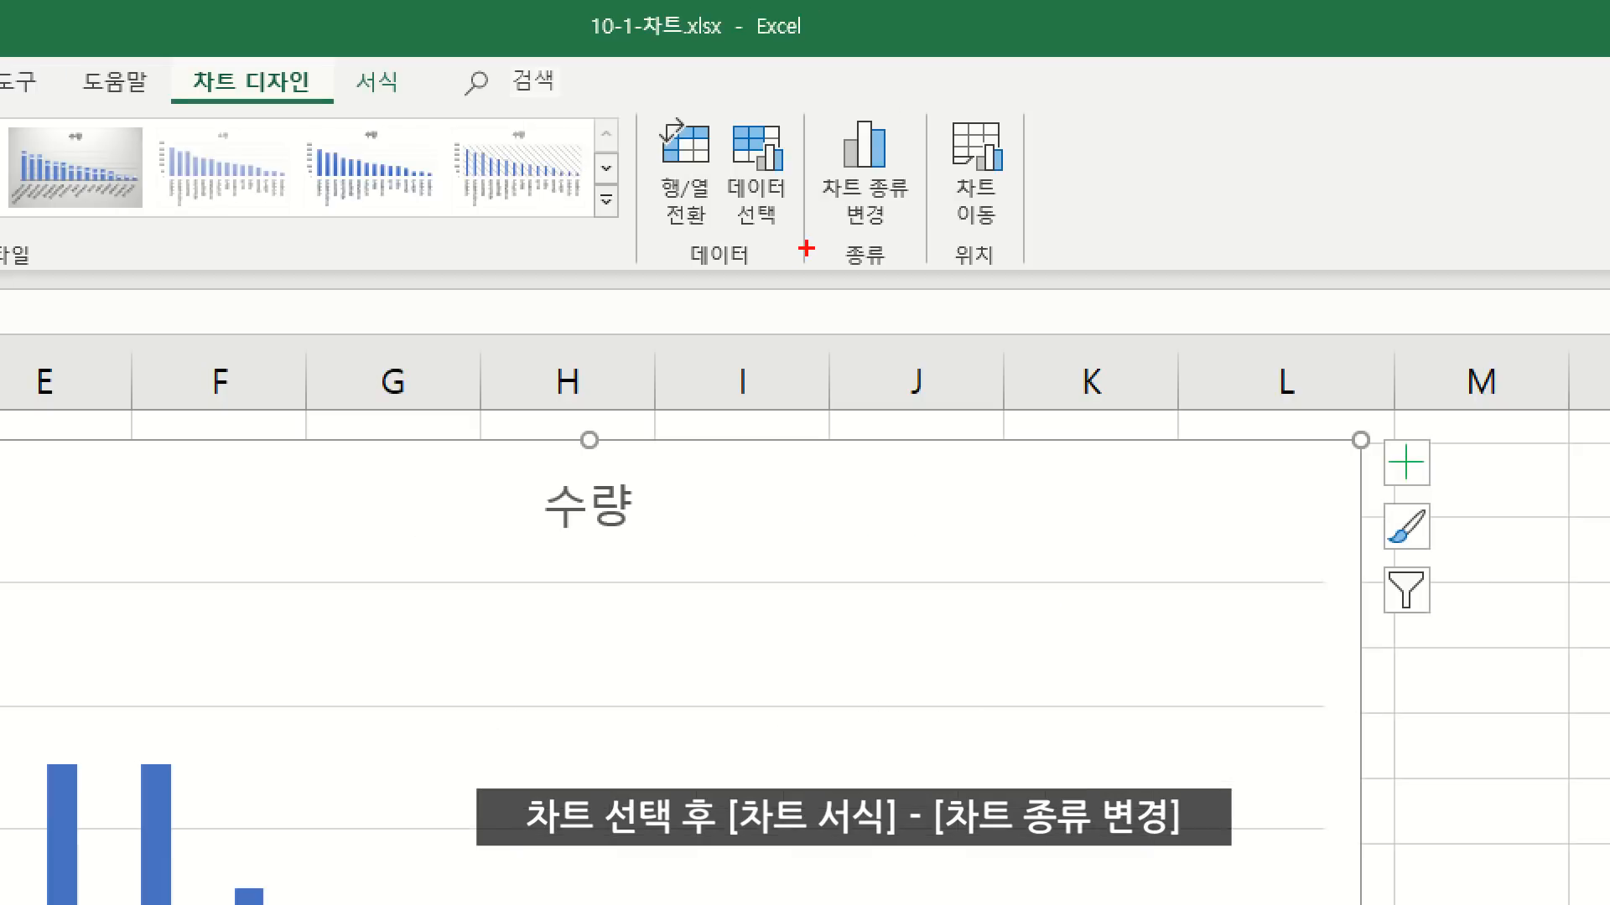
{"action": "left_click_drag", "start_coordinate": [822, 242], "coordinate": [932, 234]}
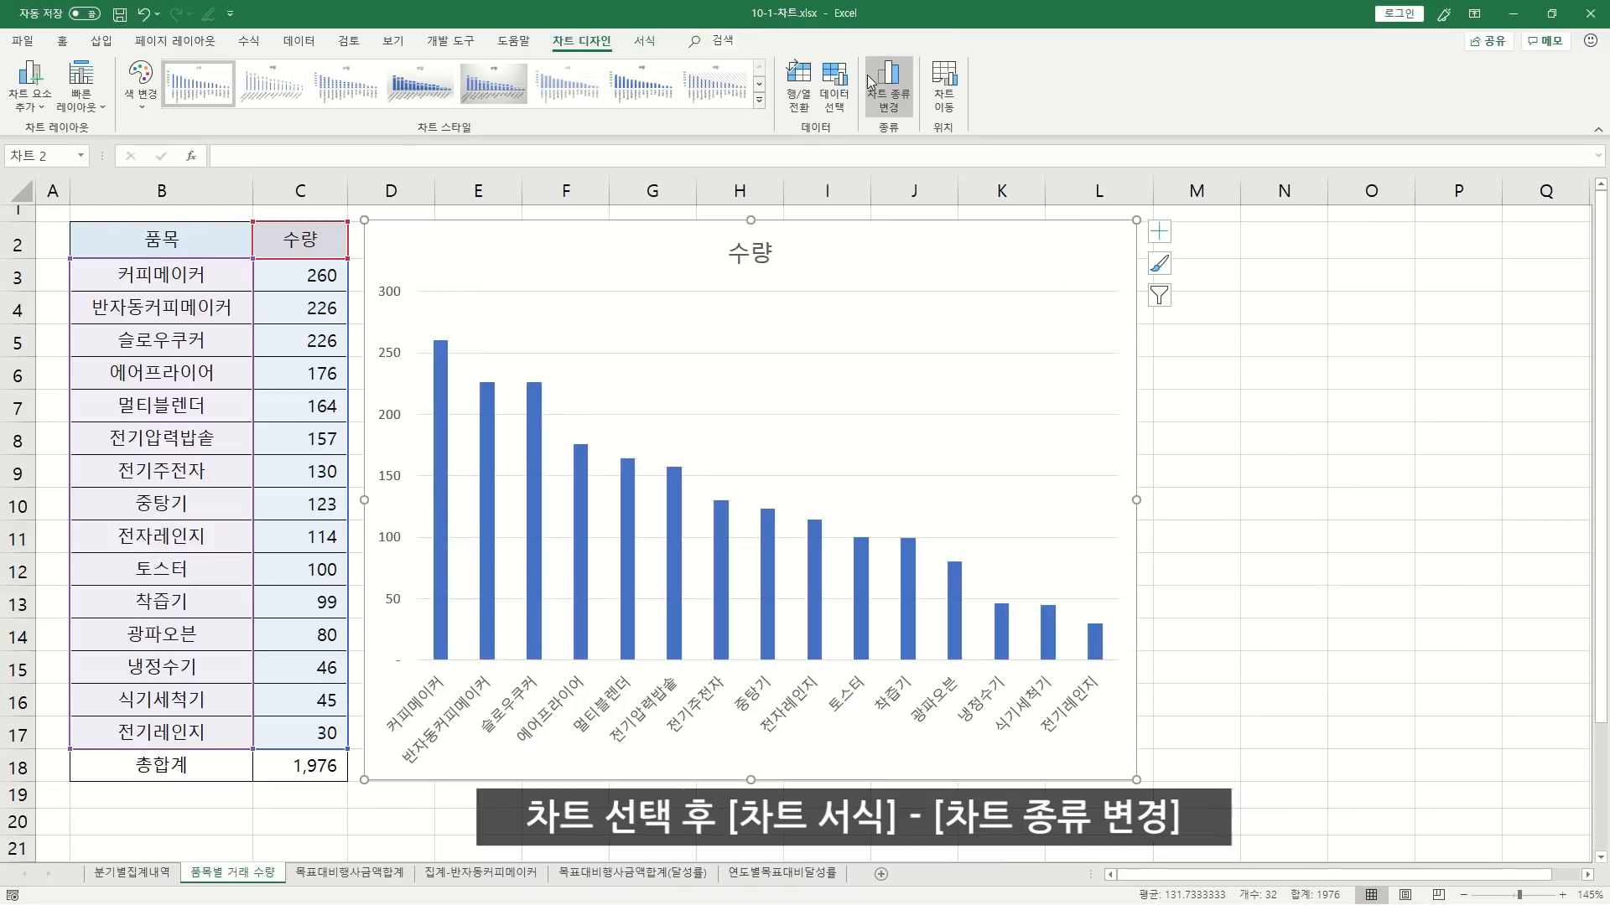
- Change the chart type to the 2-D clustered bar (묶은 가로 막대형)
{"action": "left_click", "coordinate": [887, 84]}
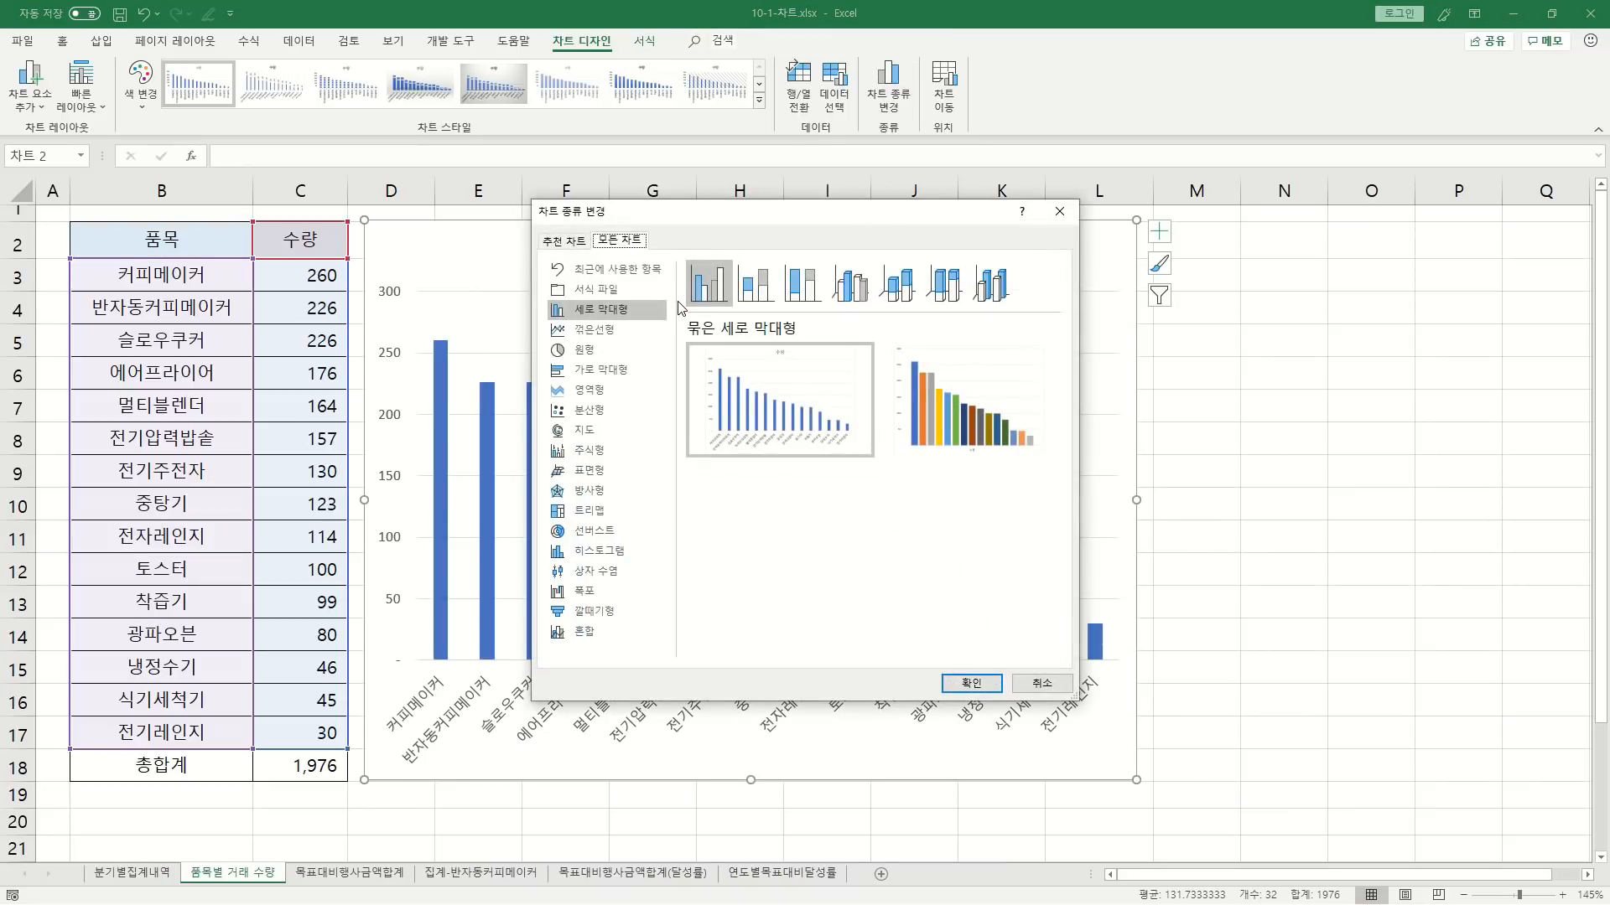
{"action": "left_click", "coordinate": [599, 373]}
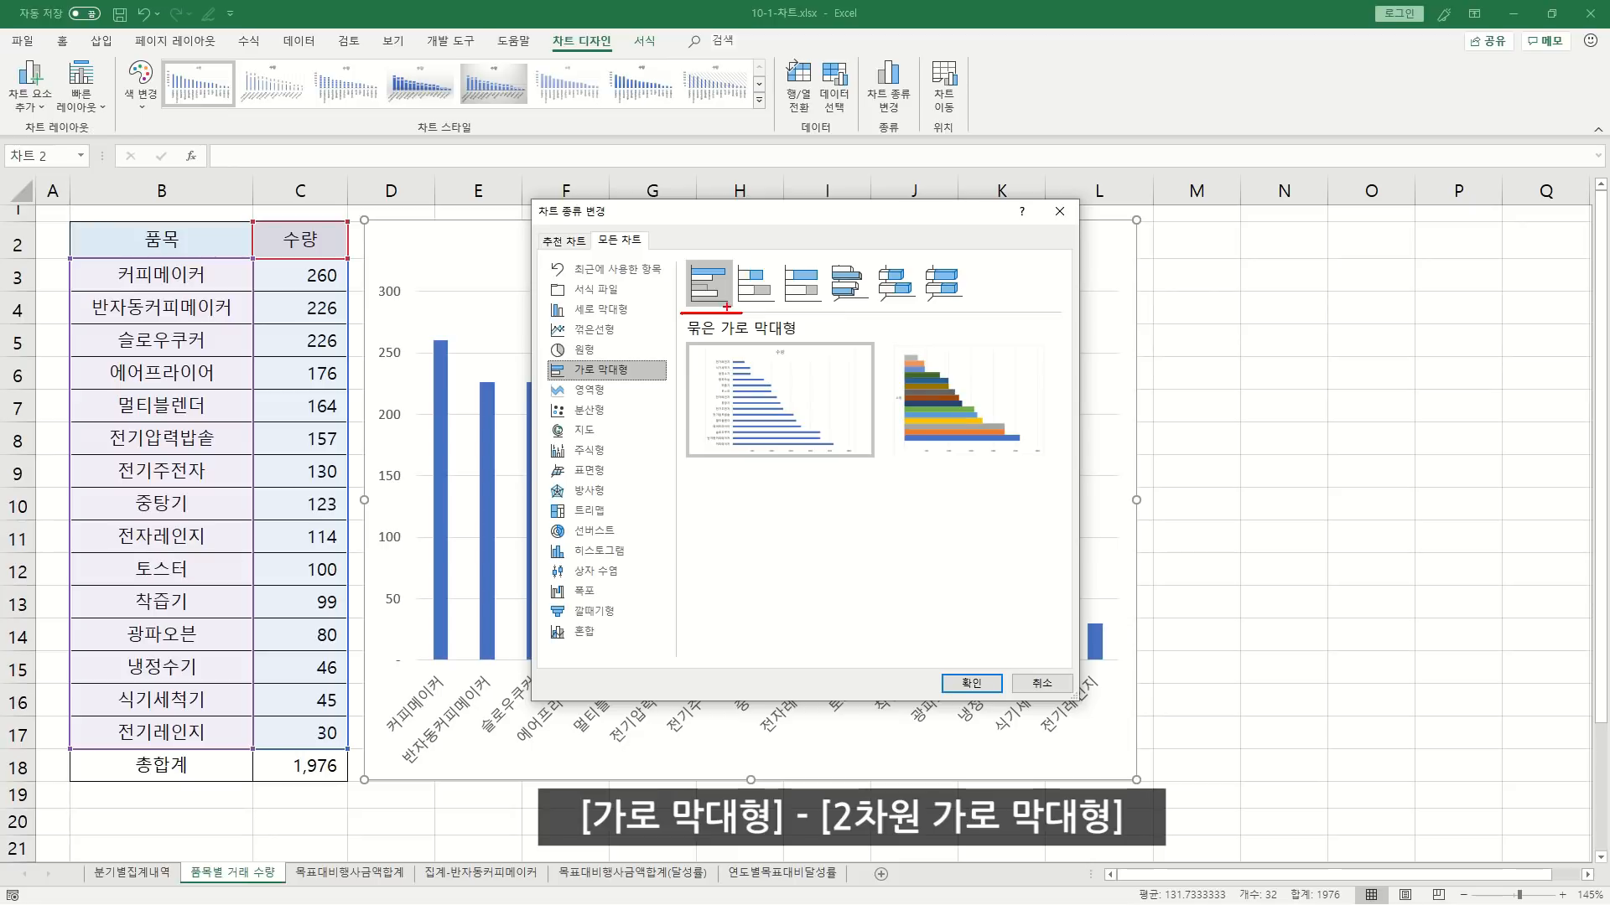
{"action": "left_click", "coordinate": [968, 686]}
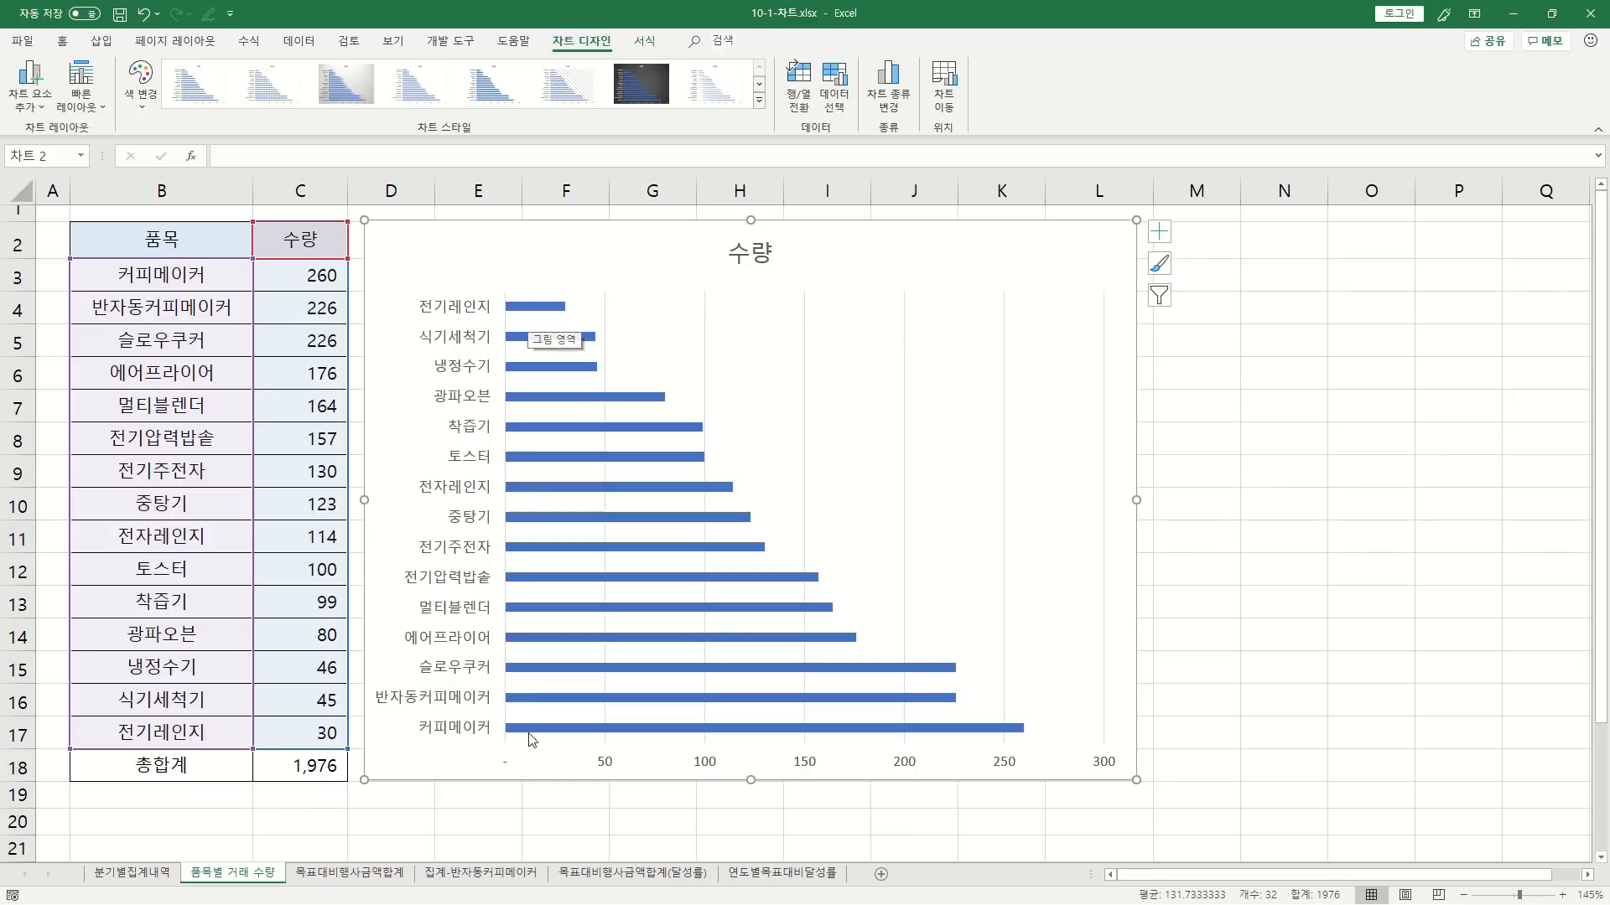
- Reverse the category order of the chart's vertical item axis with the 항목을 거꾸로 option
{"action": "mouse_move", "coordinate": [531, 729]}
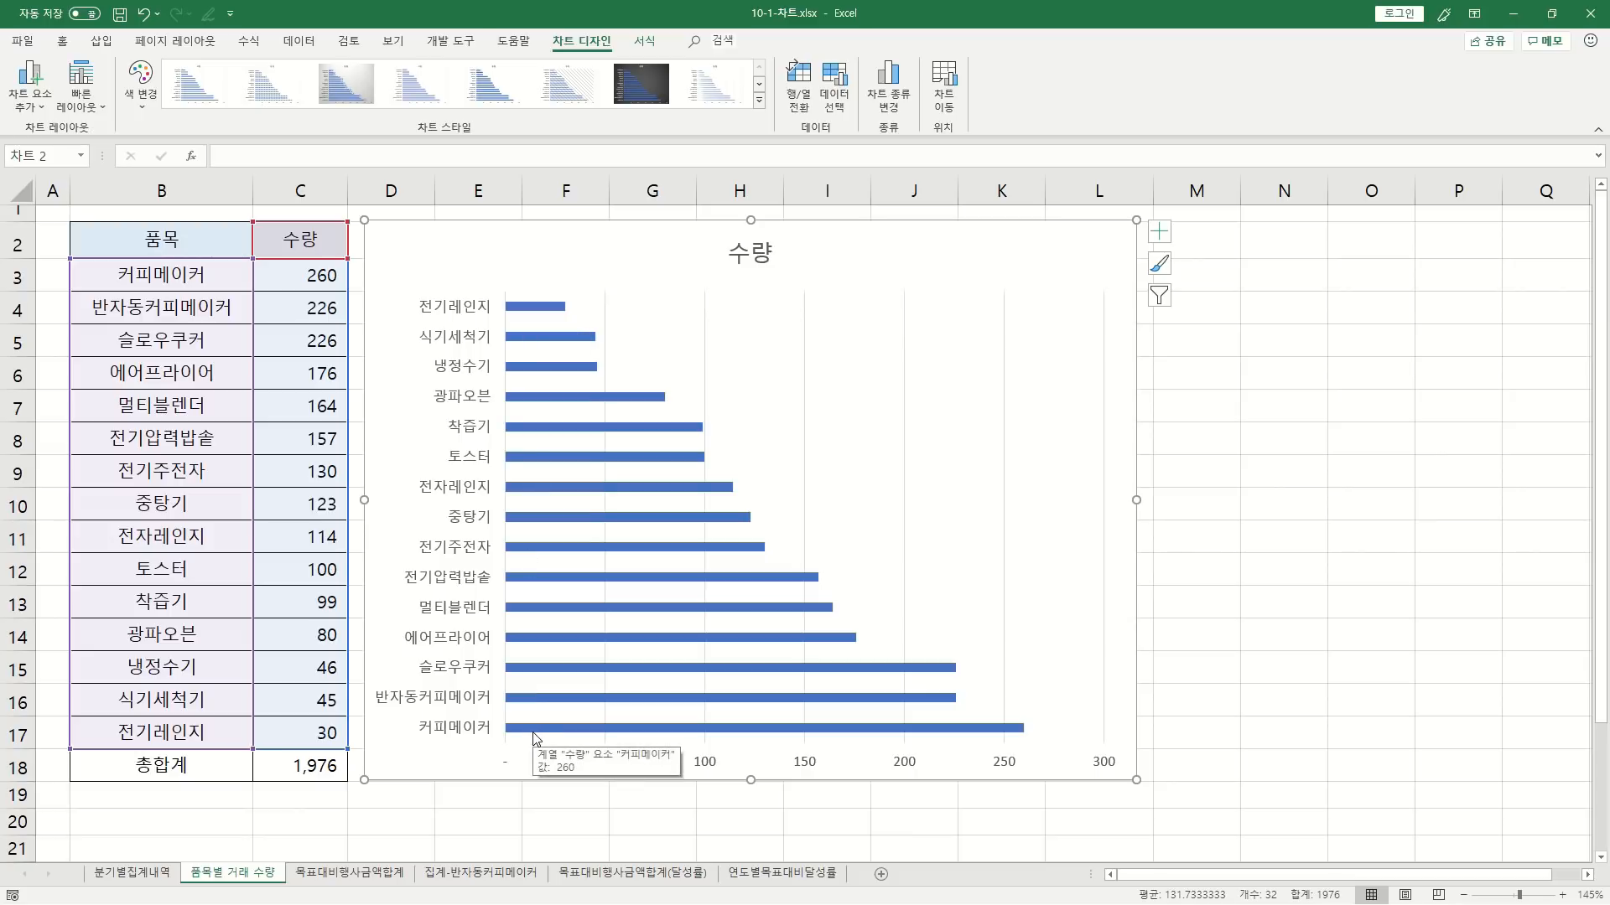
{"action": "left_click", "coordinate": [454, 309]}
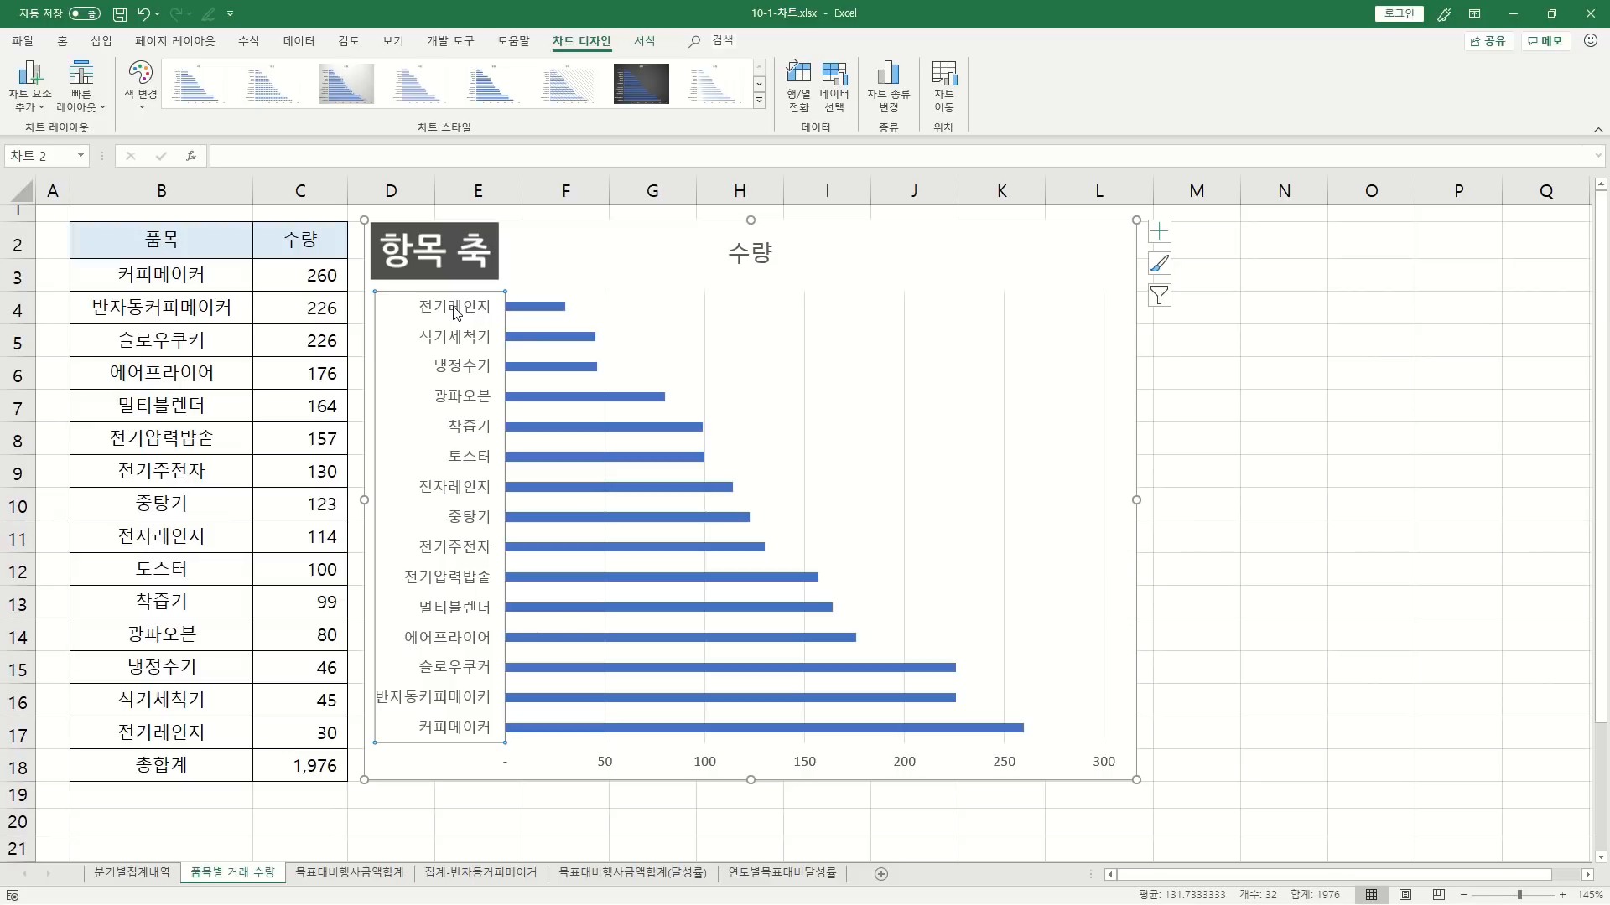
{"action": "double_click", "coordinate": [453, 310]}
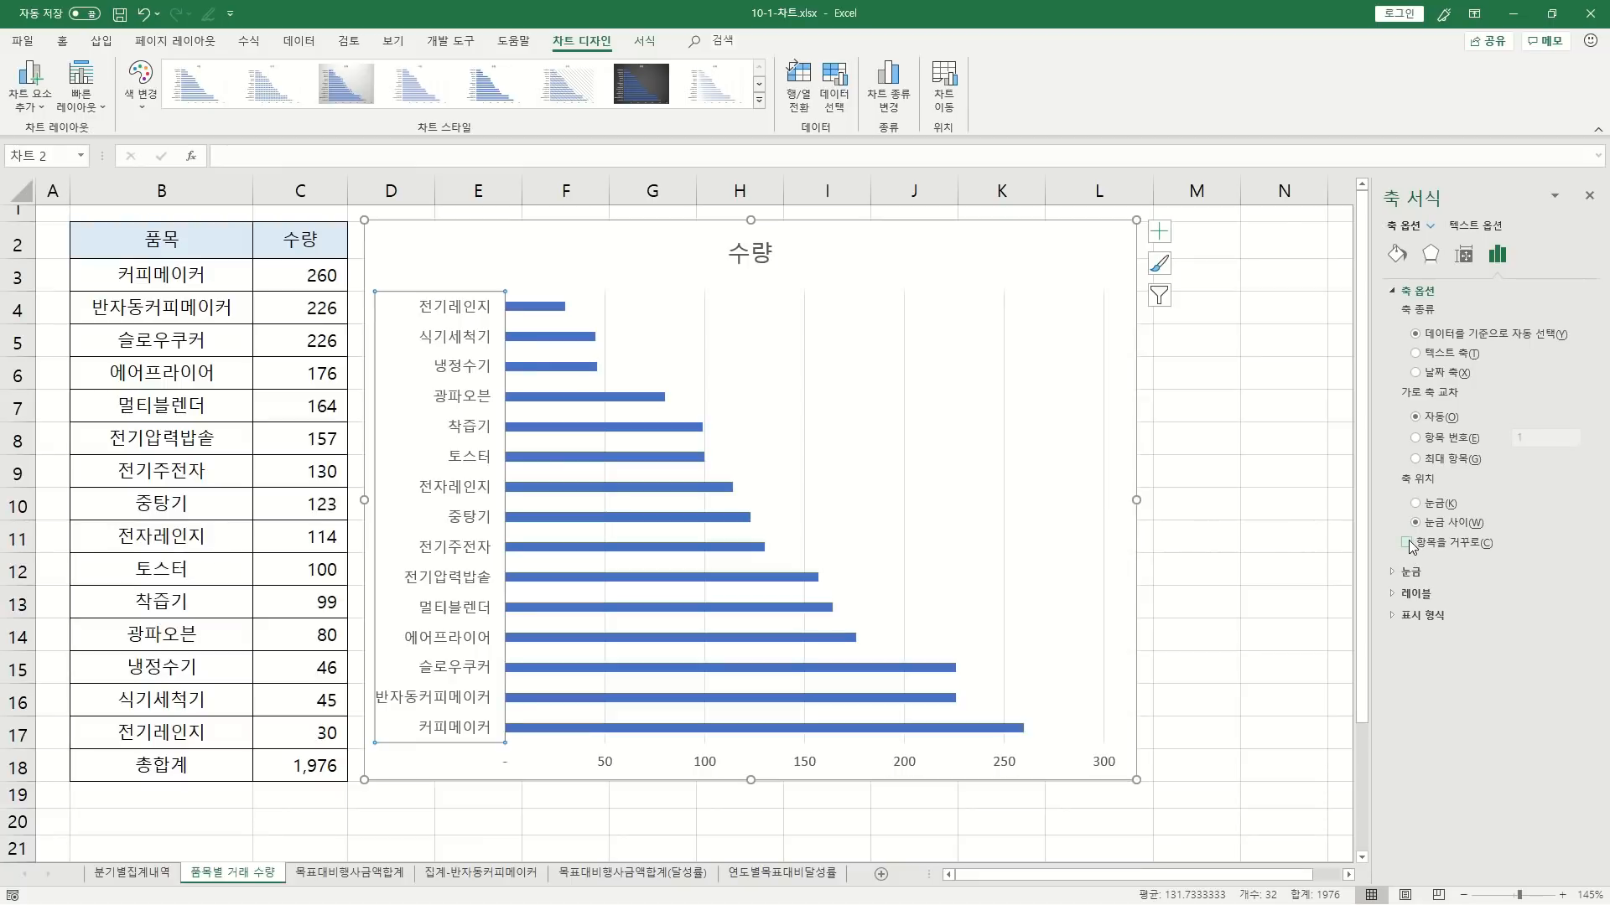
{"action": "left_click", "coordinate": [1409, 543]}
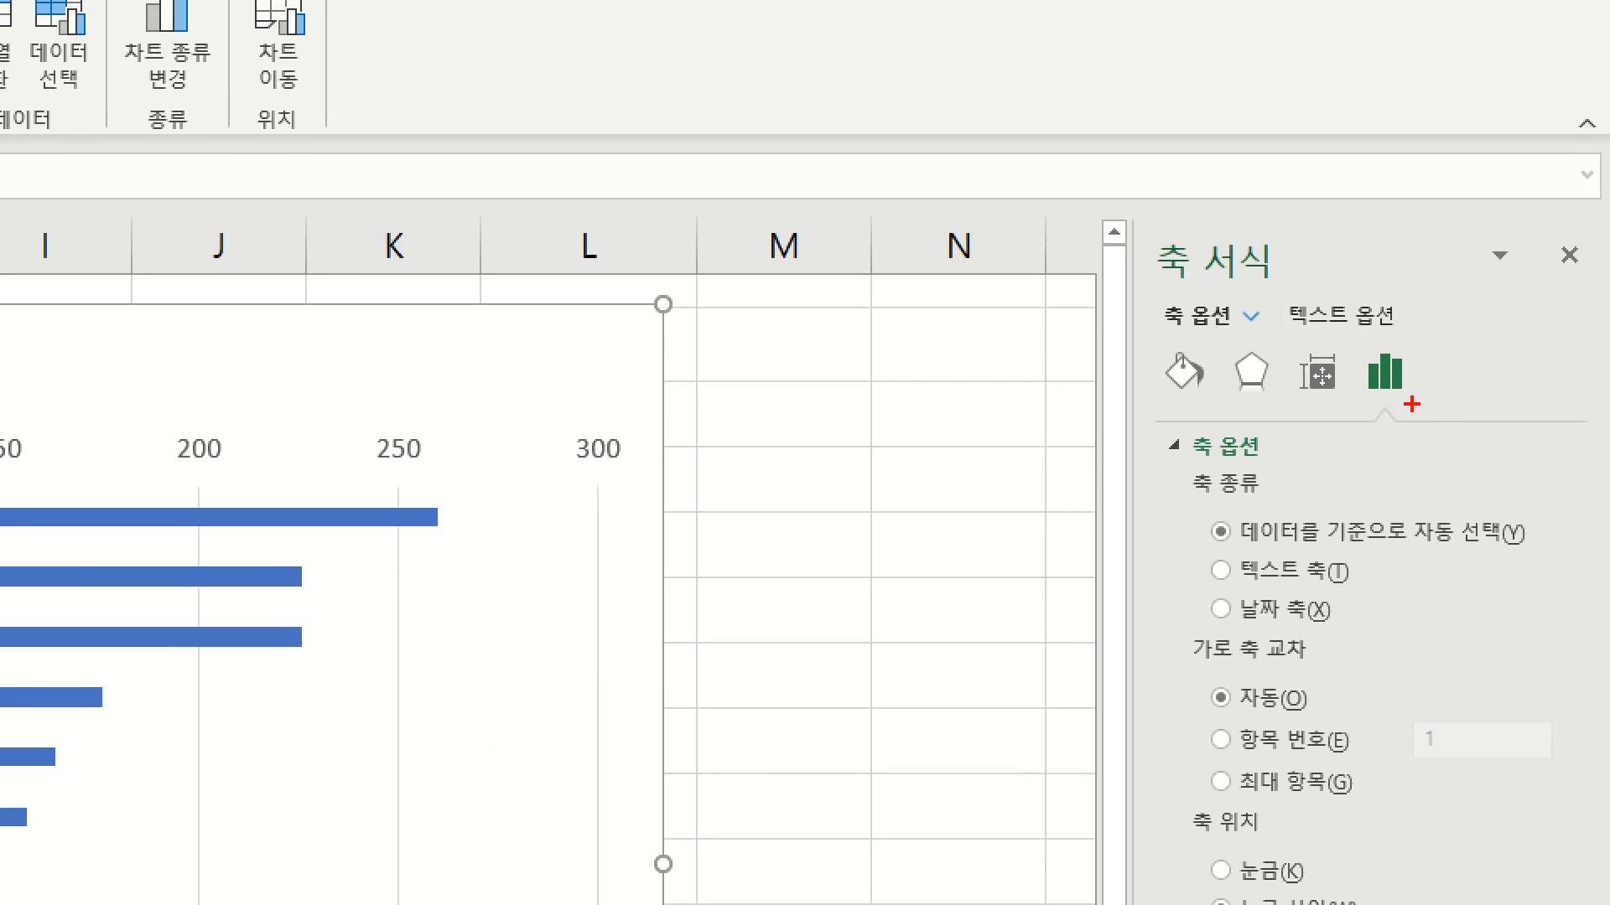
{"action": "left_click_drag", "start_coordinate": [1515, 269], "coordinate": [1485, 258]}
{"action": "mouse_move", "coordinate": [1352, 383]}
{"action": "left_mouse_down"}
{"action": "mouse_move", "coordinate": [1426, 335]}
{"action": "mouse_move", "coordinate": [1425, 395]}
{"action": "left_mouse_up"}
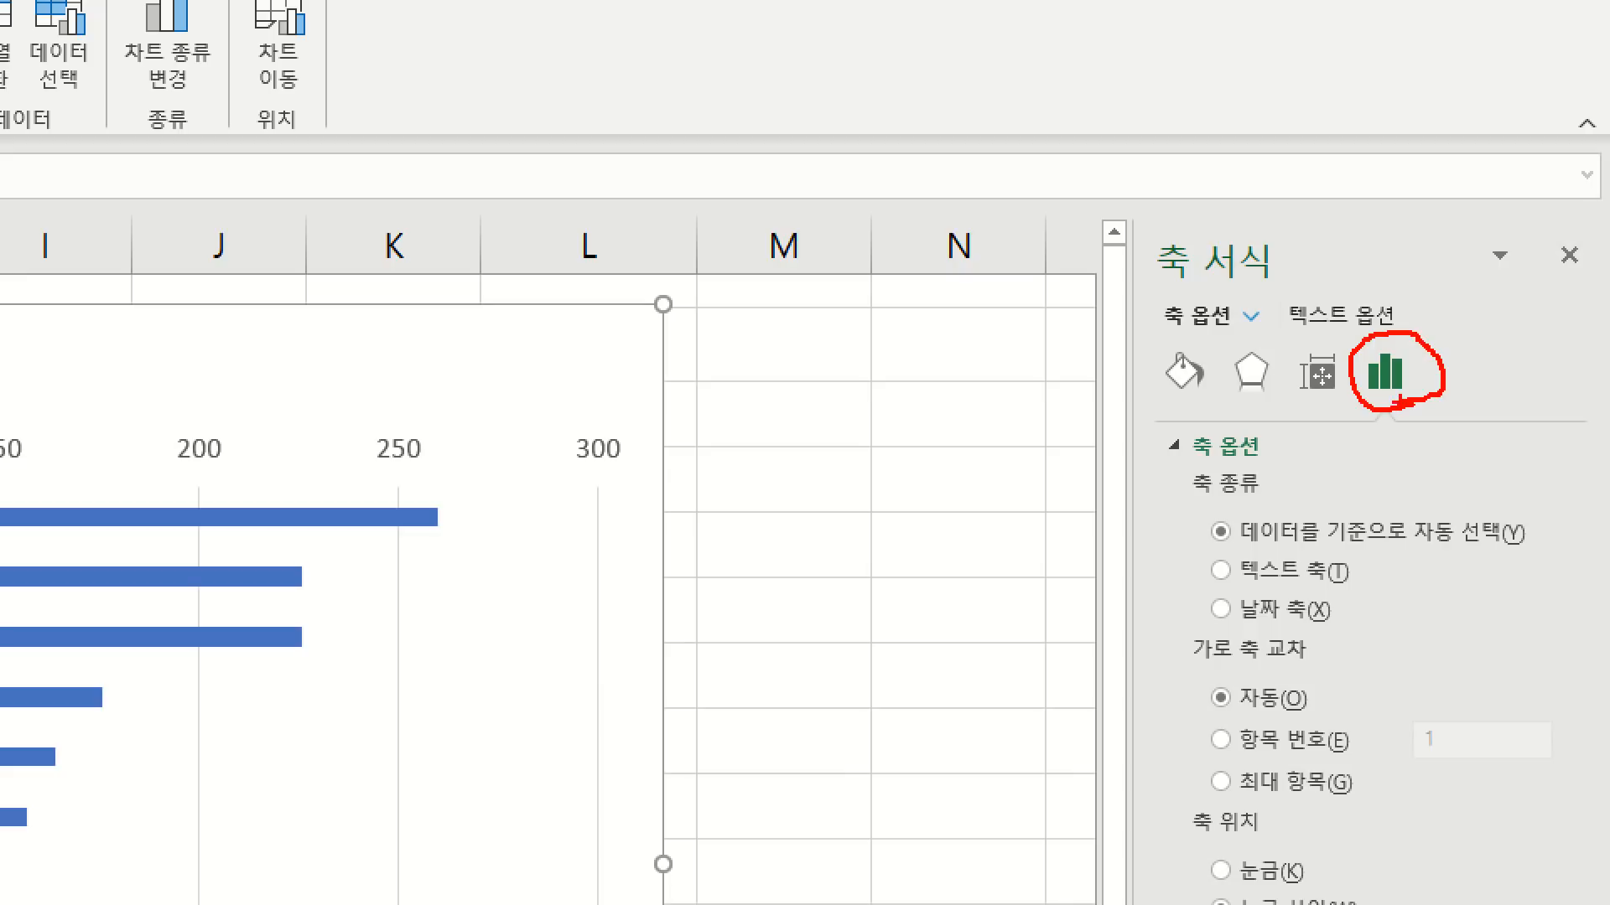
{"action": "mouse_move", "coordinate": [1399, 312]}
{"action": "left_mouse_down"}
{"action": "mouse_move", "coordinate": [1415, 343]}
{"action": "mouse_move", "coordinate": [1446, 295]}
{"action": "left_mouse_up"}
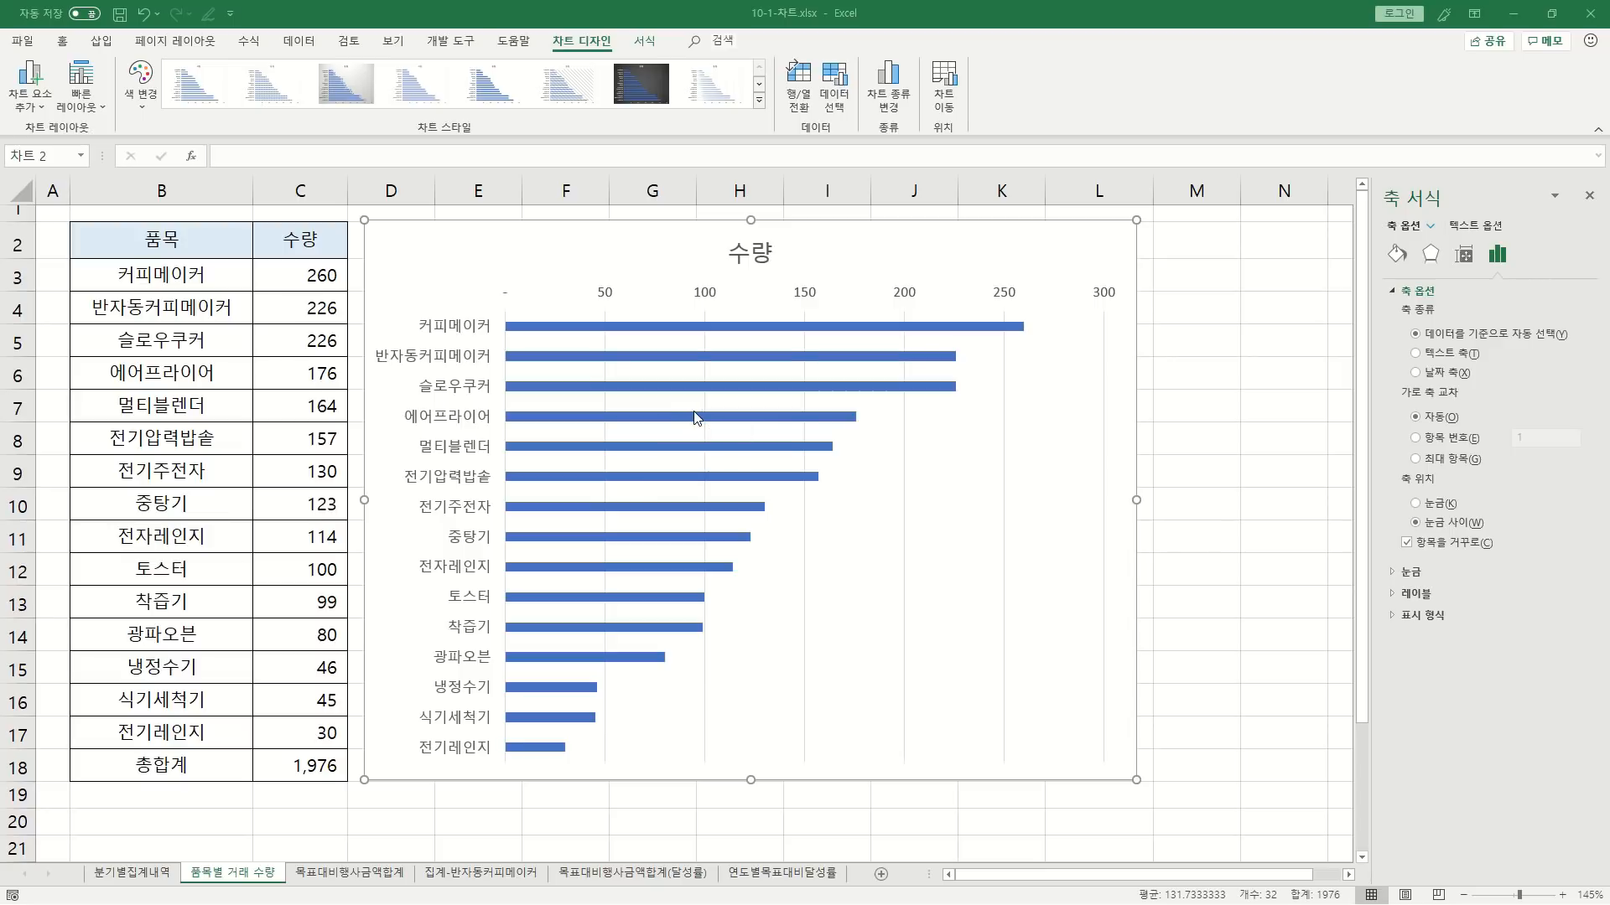
- Set the label position of the chart's horizontal value axis to 높은 쪽 (High)
{"action": "mouse_move", "coordinate": [695, 417]}
{"action": "left_click", "coordinate": [614, 295]}
{"action": "left_click", "coordinate": [1498, 254]}
{"action": "left_click", "coordinate": [1394, 335]}
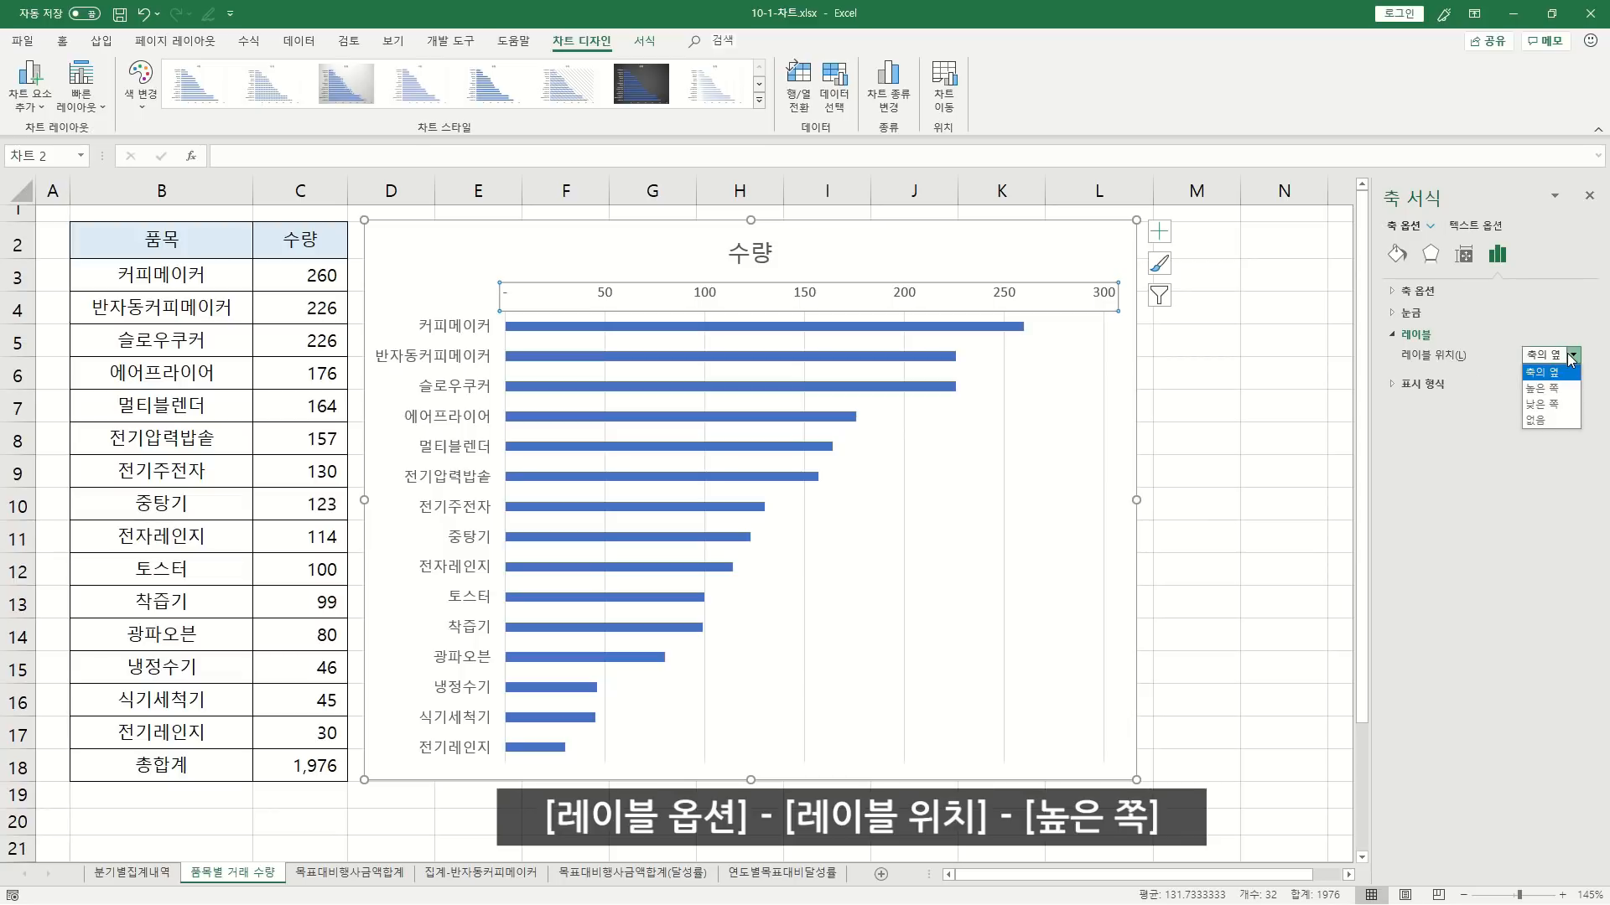
{"action": "left_click", "coordinate": [1552, 388]}
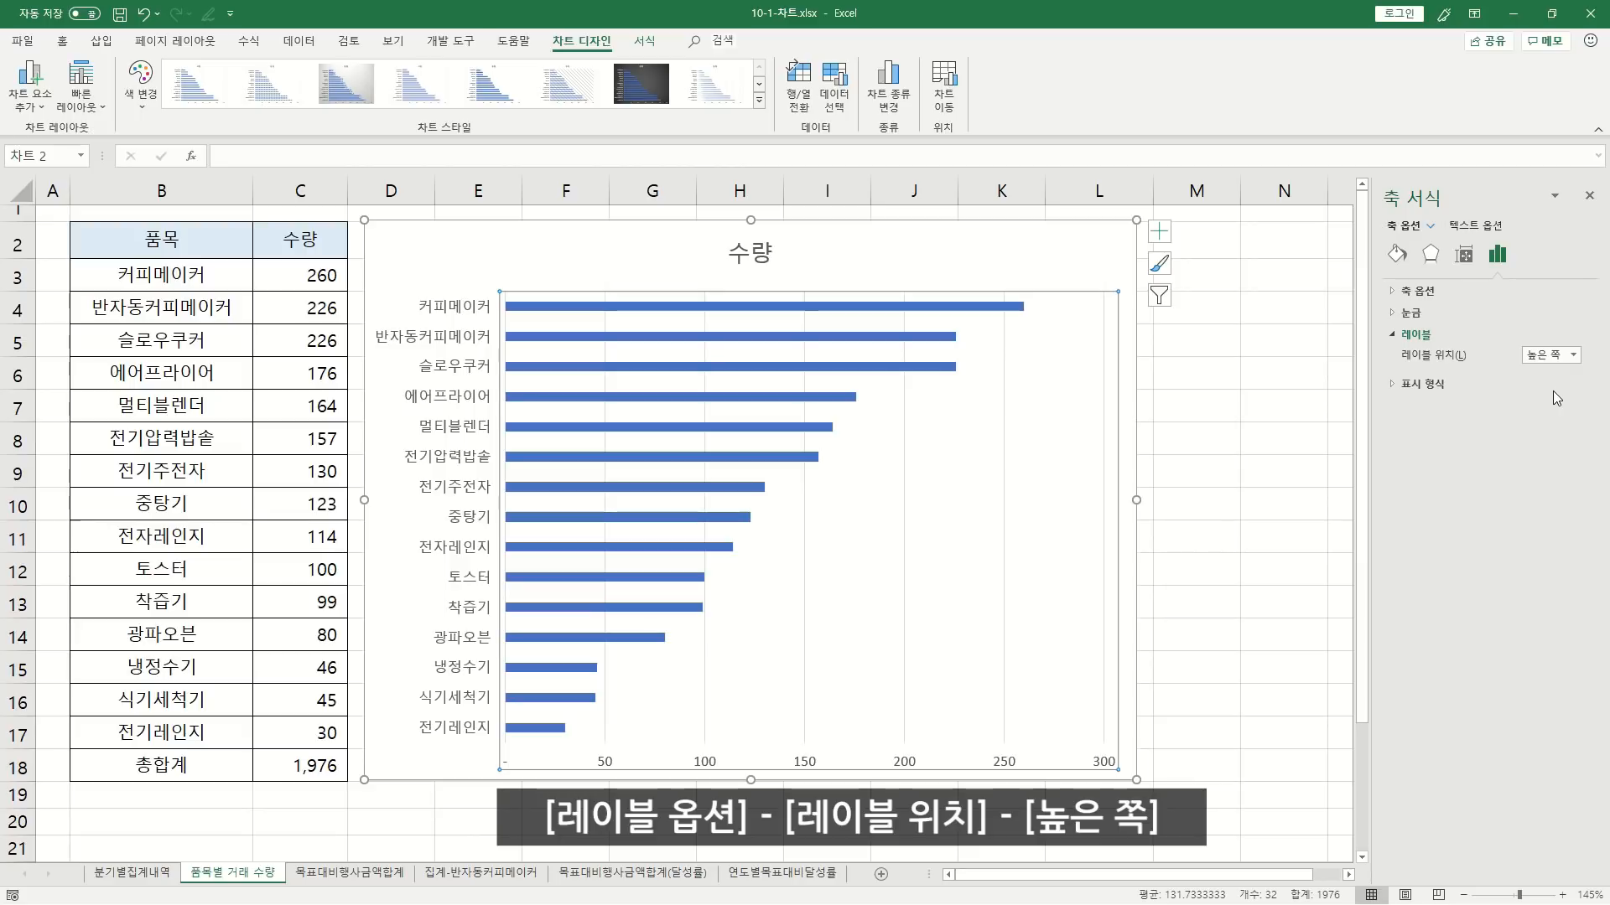
{"action": "key", "text": "Escape"}
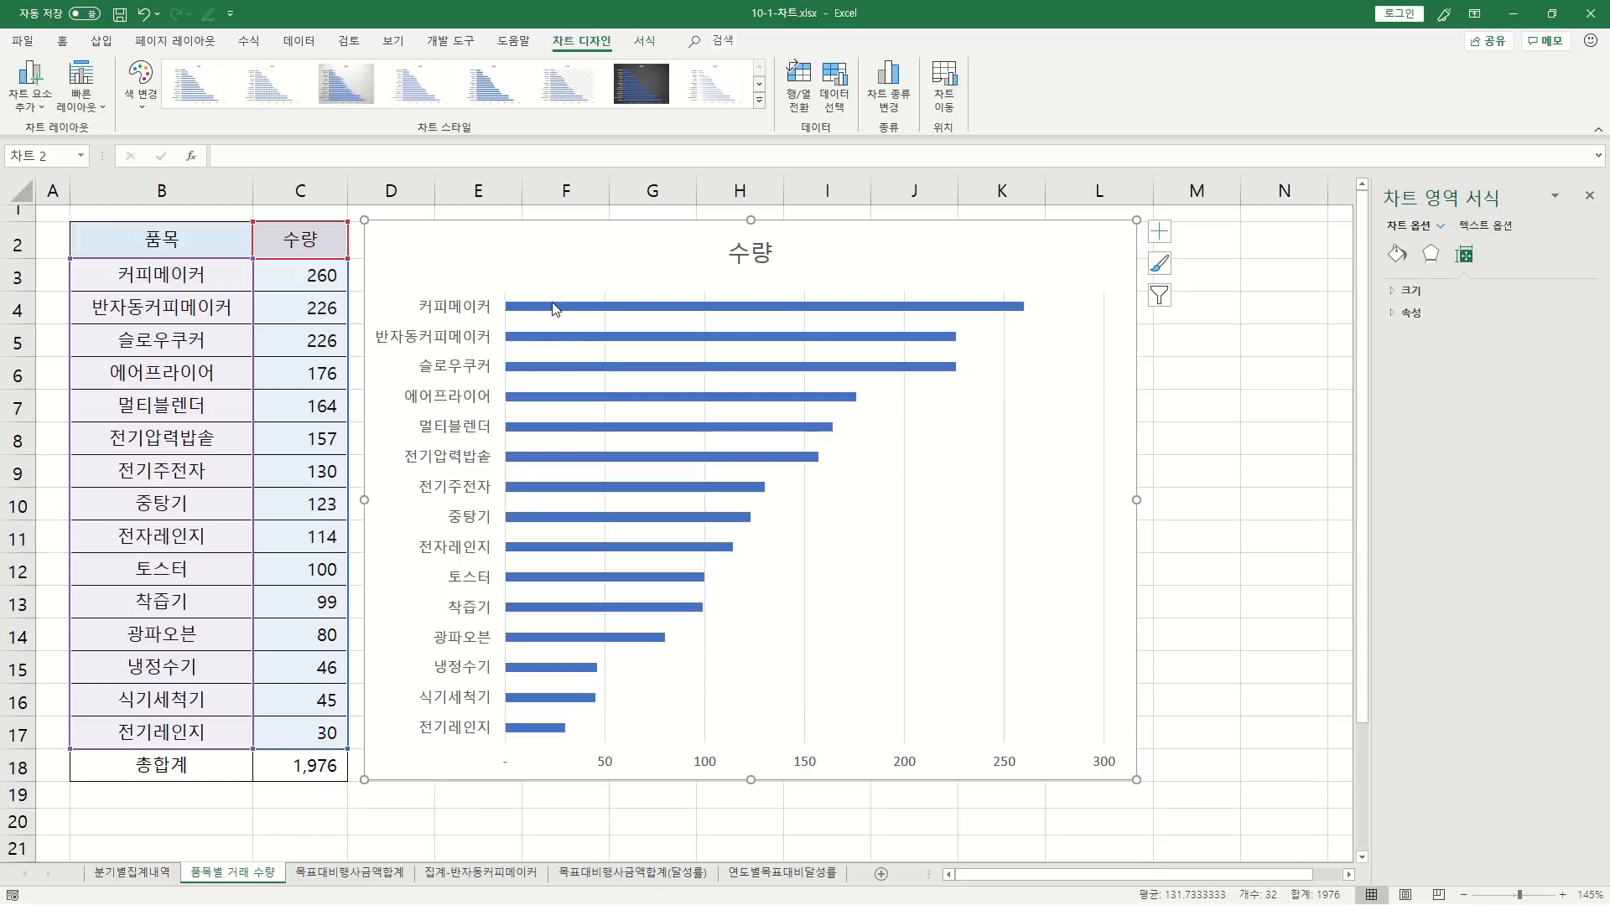
- Set the gap width (간격 너비) of the 수량 data series to 80%
{"action": "mouse_move", "coordinate": [562, 313]}
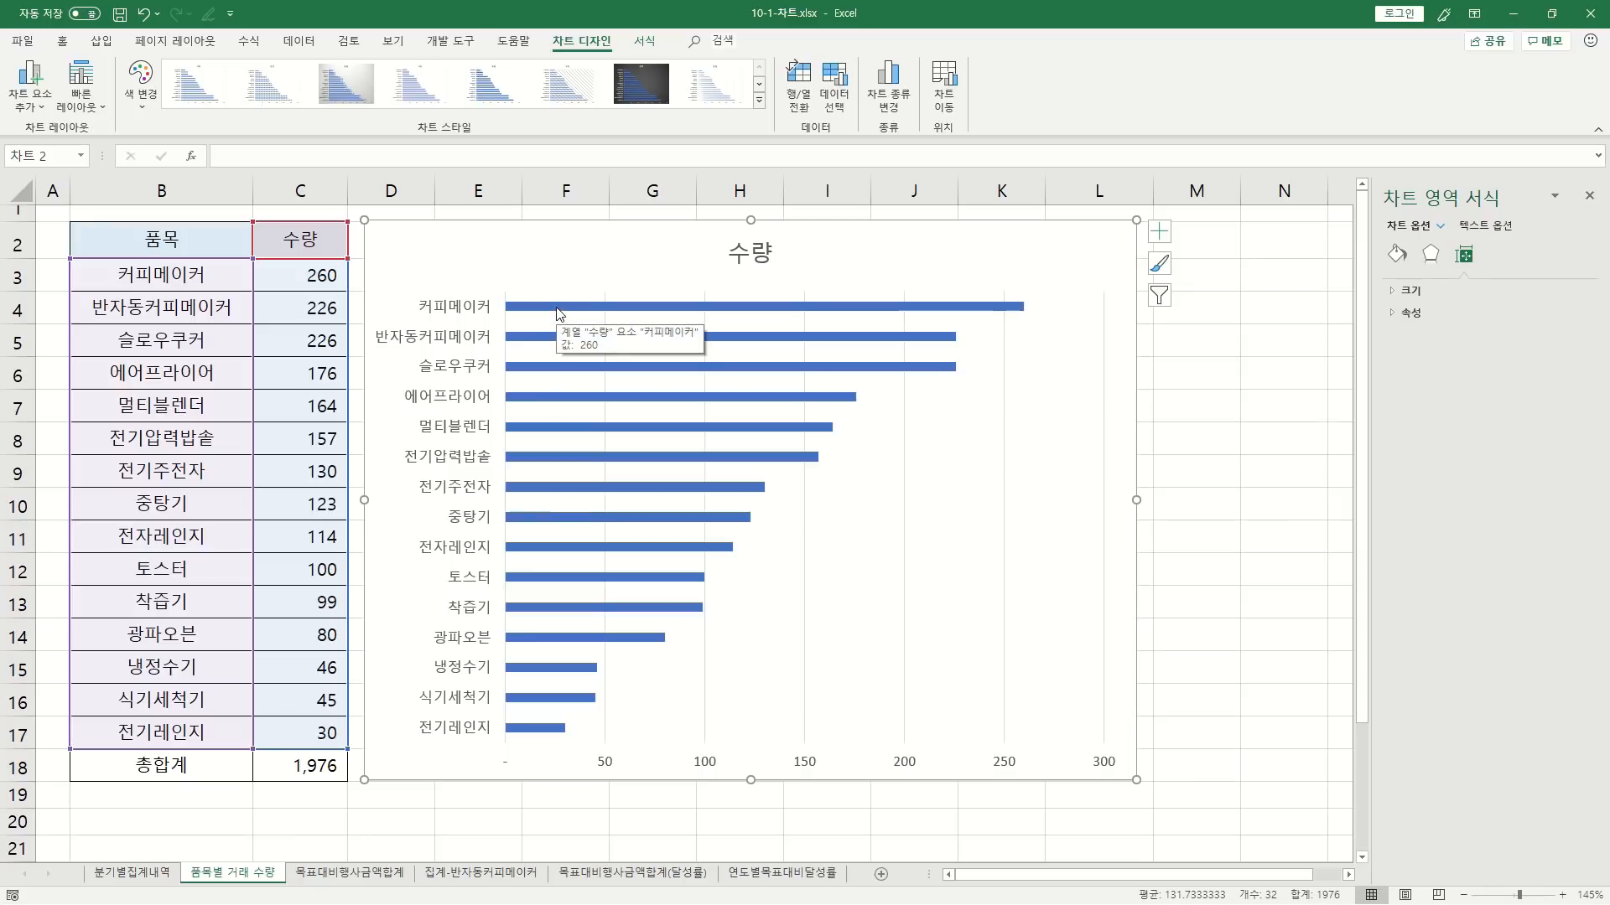
{"action": "left_click", "coordinate": [559, 315]}
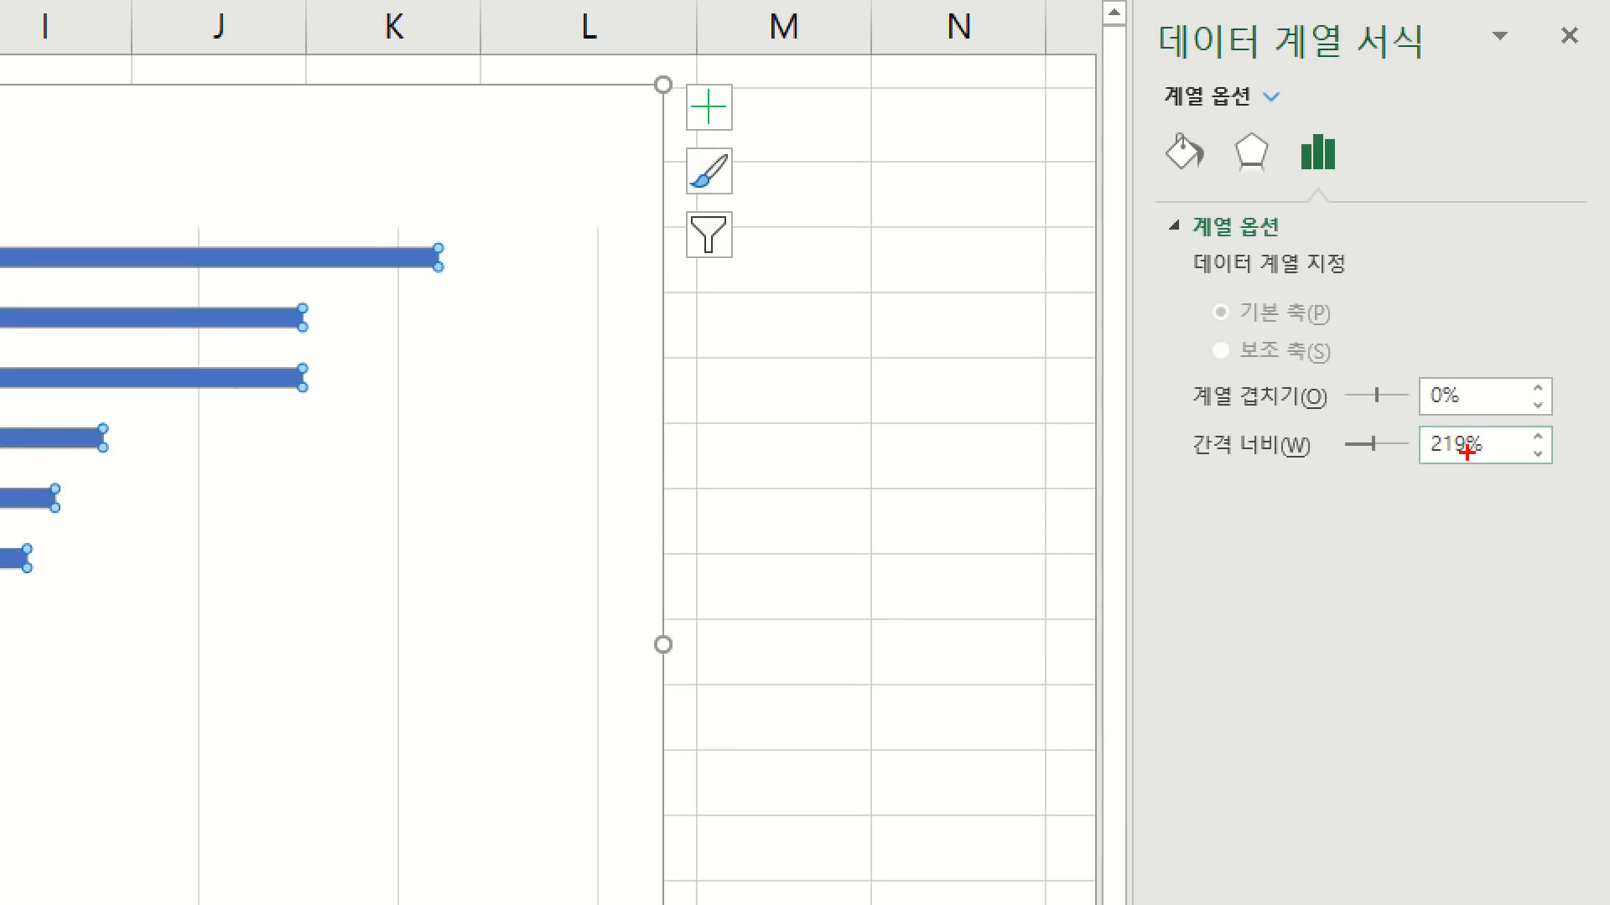
{"action": "left_click_drag", "start_coordinate": [1199, 488], "coordinate": [1503, 482]}
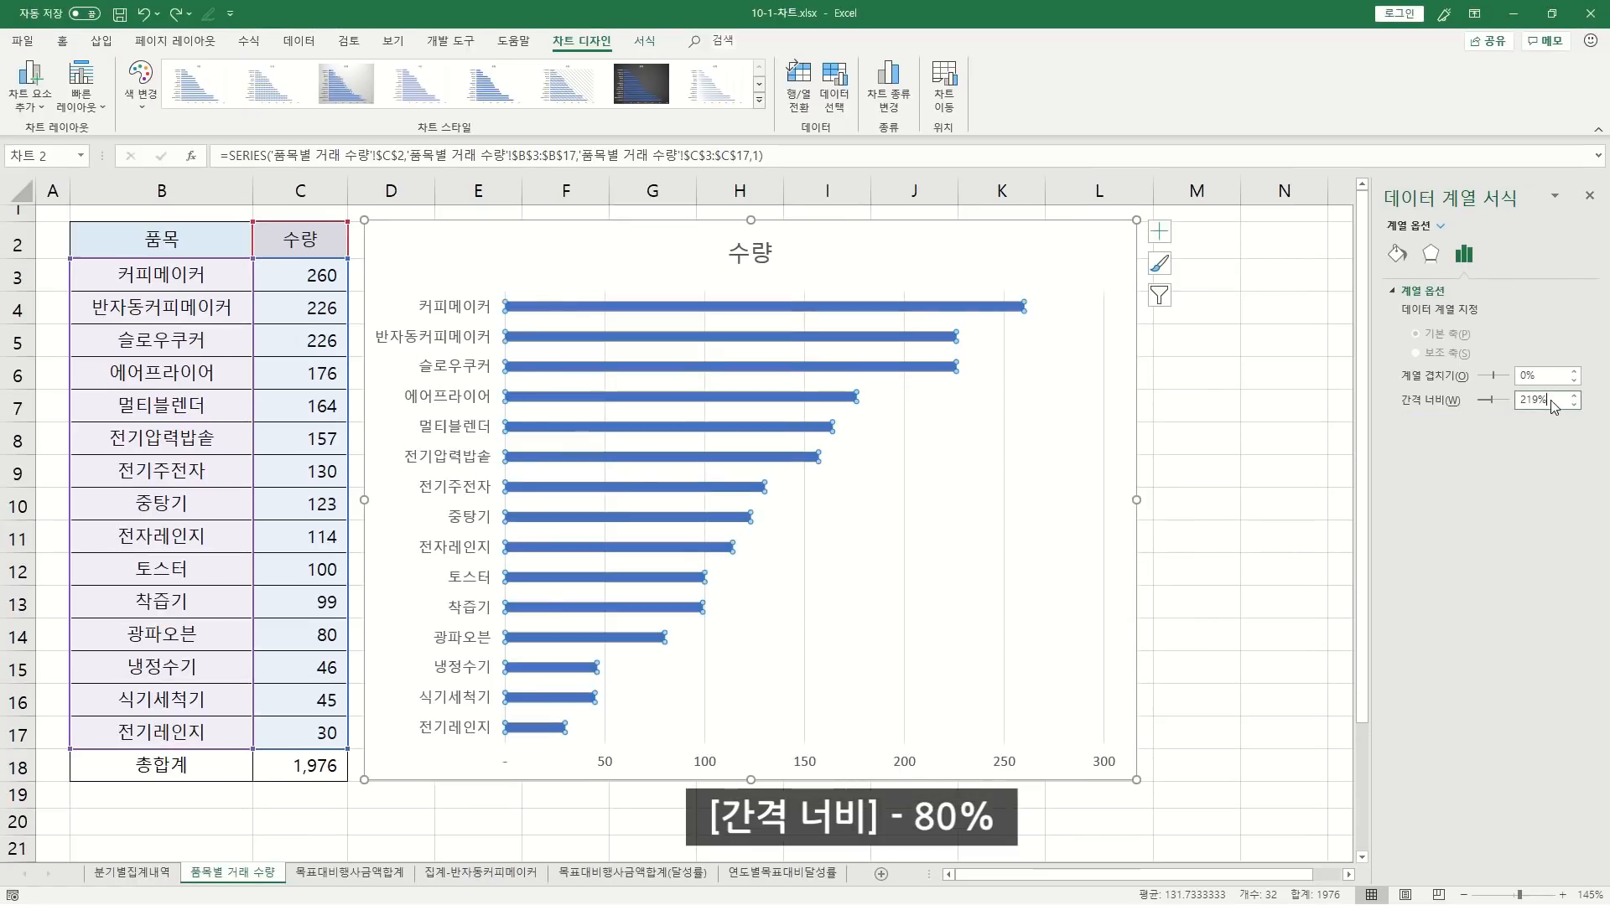
{"action": "left_click_drag", "start_coordinate": [1496, 448], "coordinate": [1380, 436]}
{"action": "type", "text": "80"}
{"action": "key", "text": "Return"}
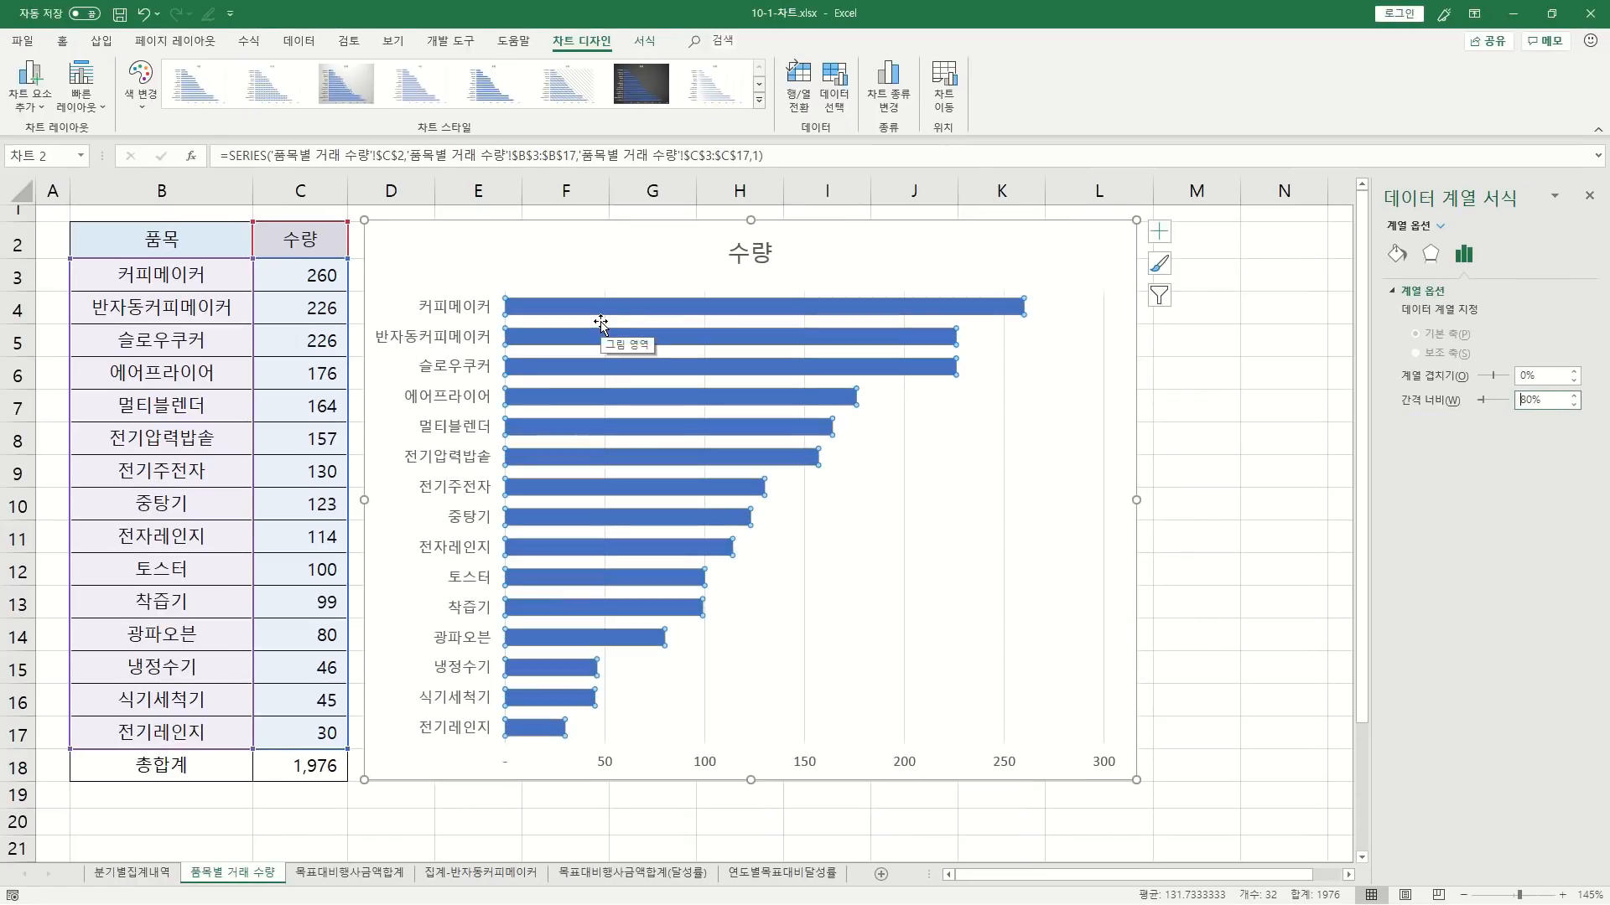
- Replace the chart title text with "행사 판매 수량"
{"action": "mouse_move", "coordinate": [613, 316]}
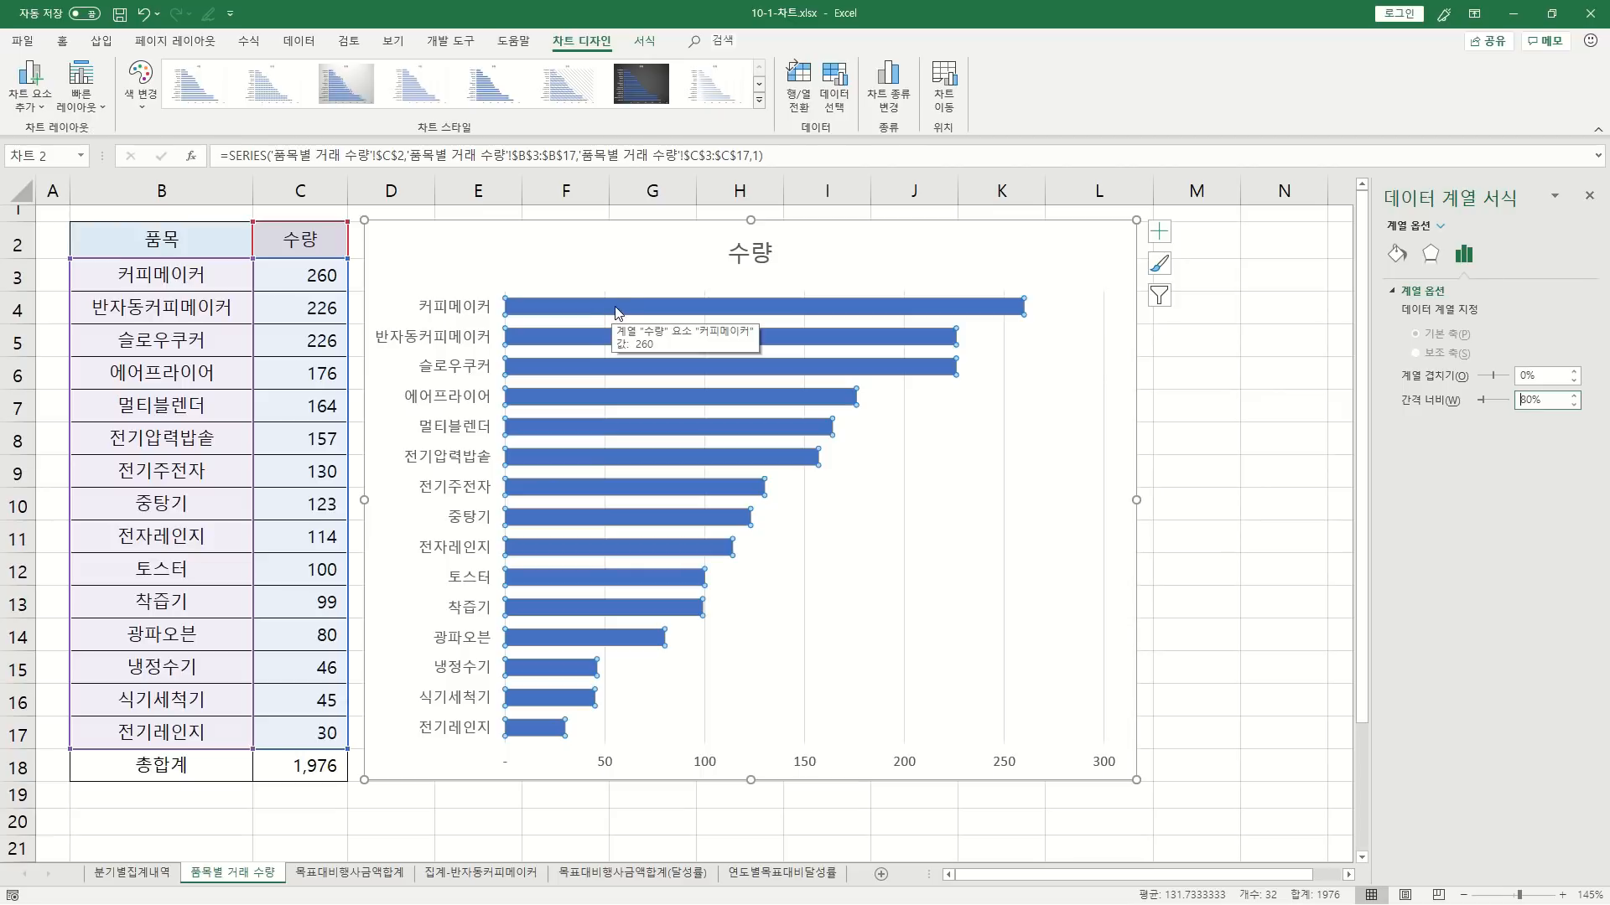
{"action": "left_click", "coordinate": [734, 252]}
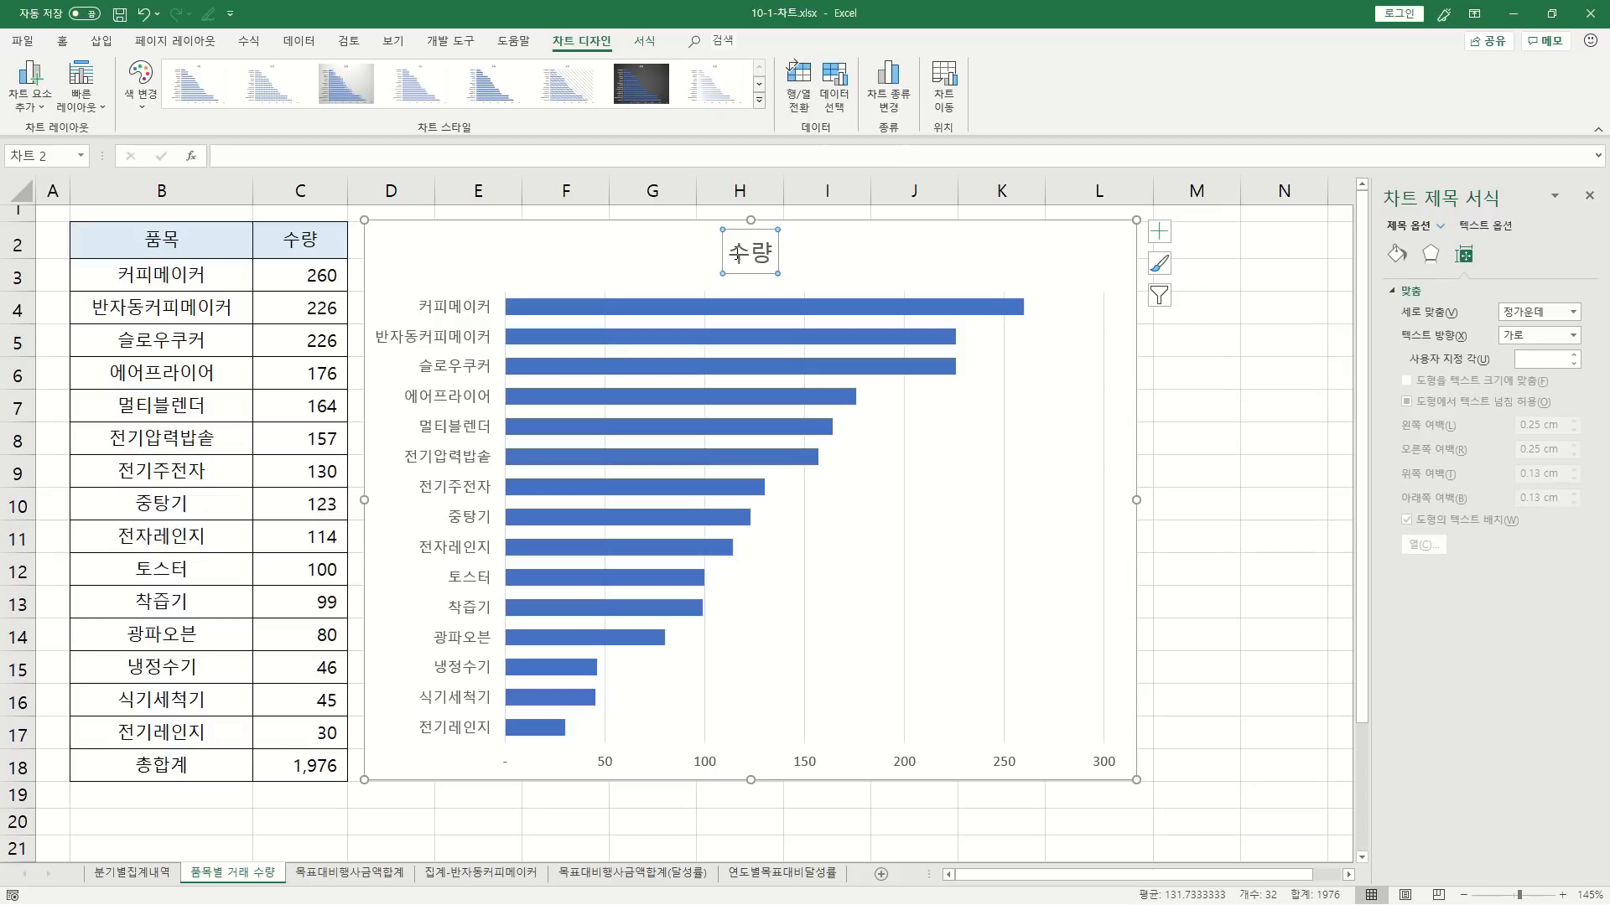
{"action": "left_click", "coordinate": [732, 252]}
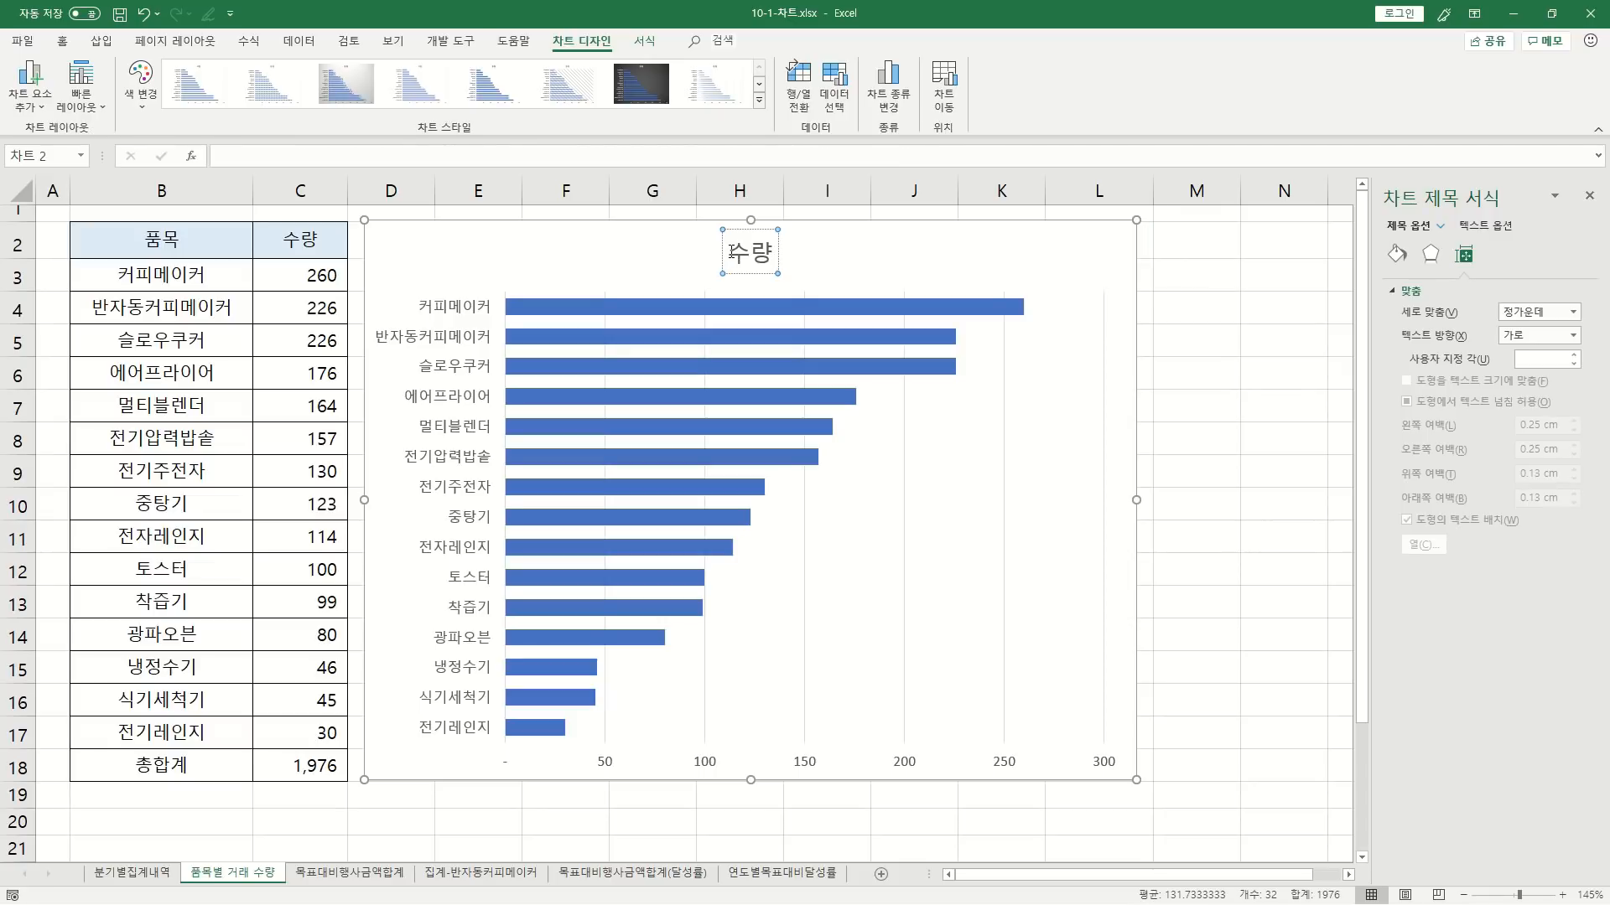
{"action": "double_click", "coordinate": [732, 251]}
{"action": "key", "text": "Delete"}
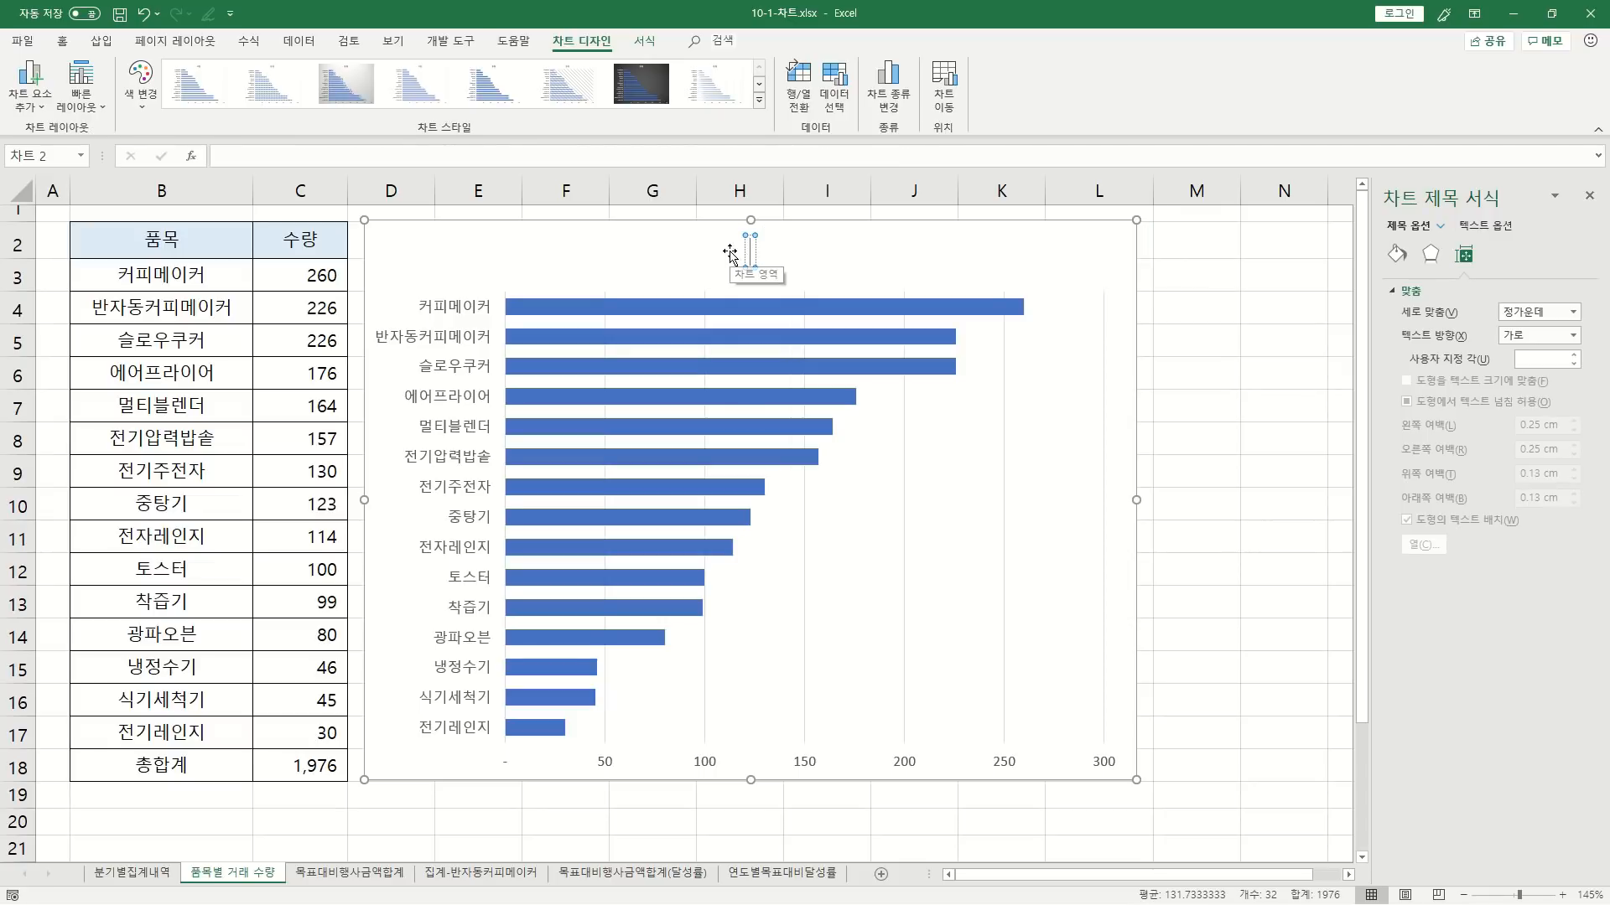
{"action": "type", "text": "행사 파"}
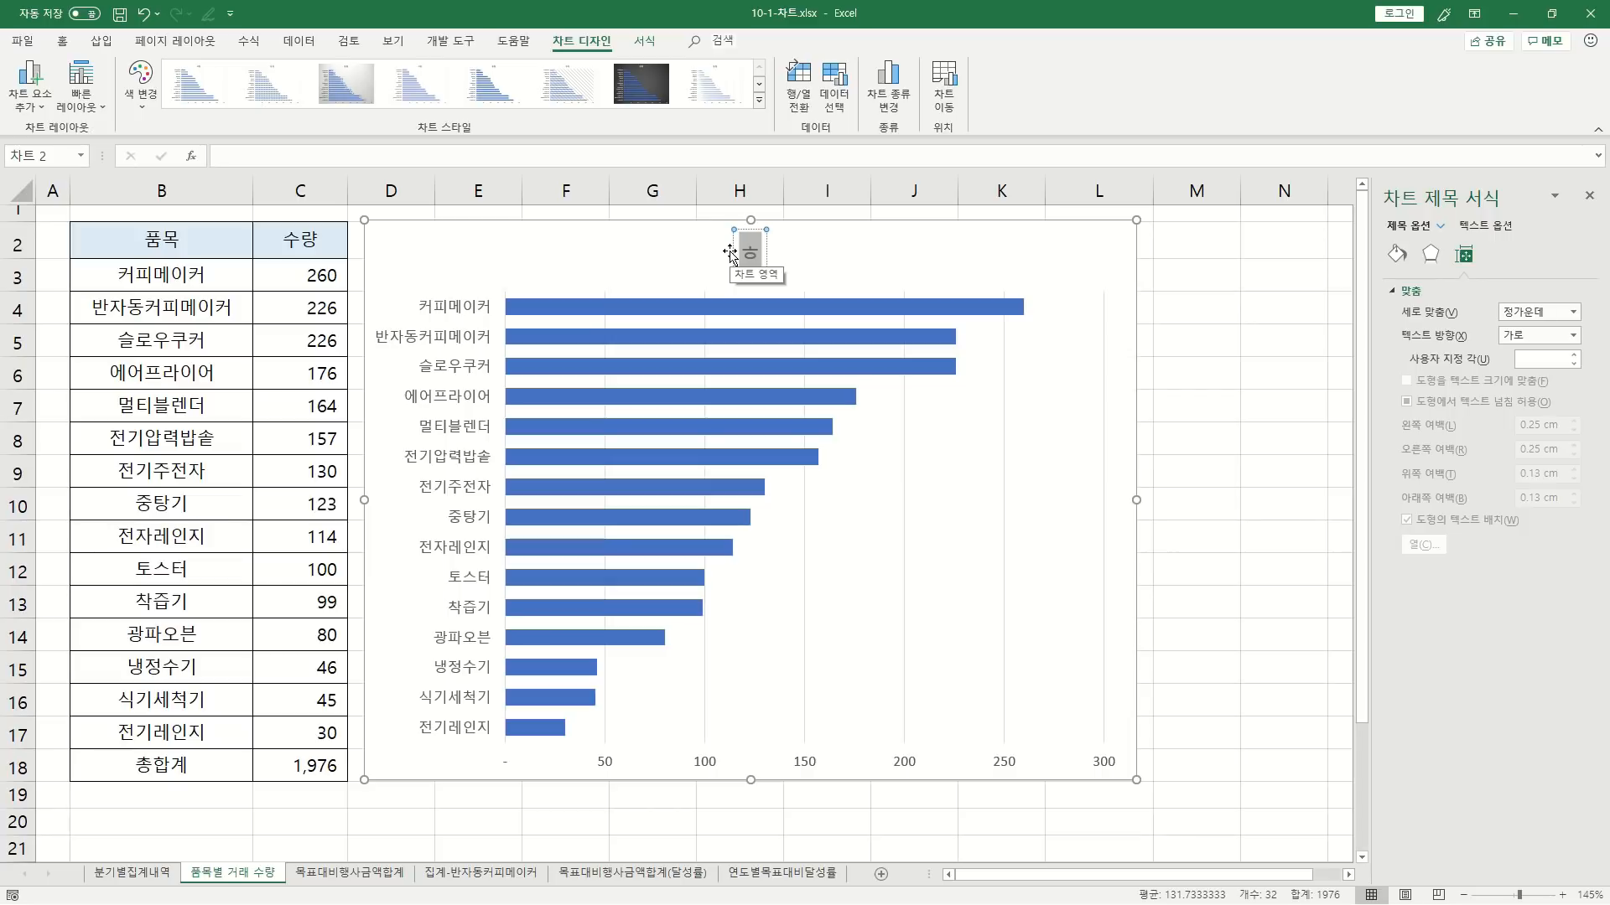
{"action": "type", "text": "ㄴ매 수량"}
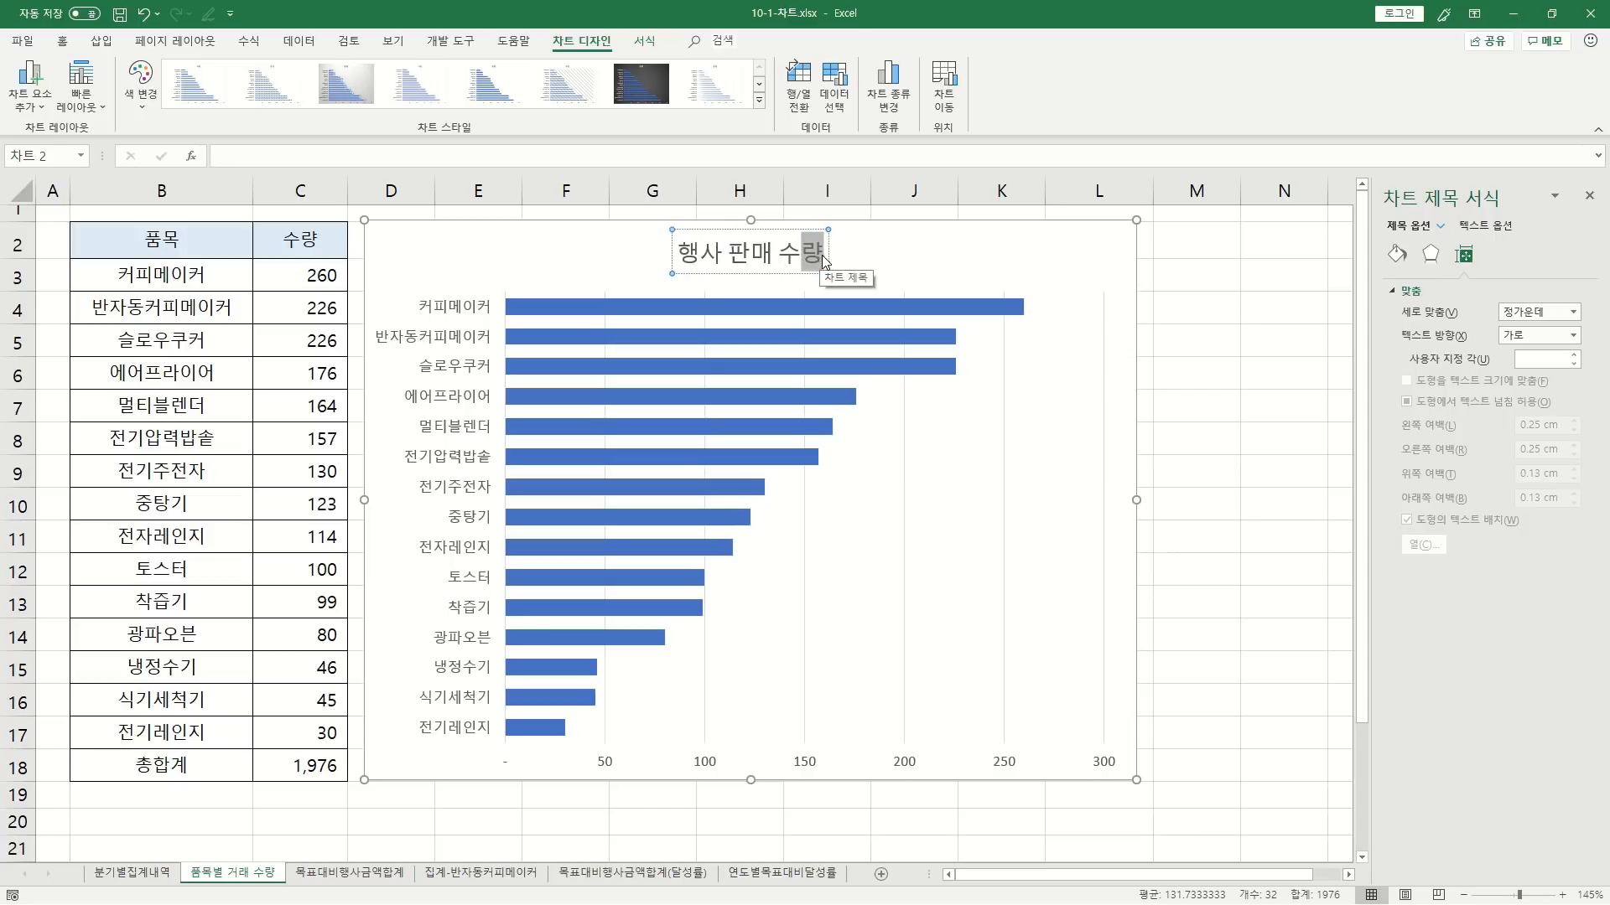
- Add data labels (데이터 레이블) to the bars of the chart and open their position options
{"action": "left_click", "coordinate": [703, 310]}
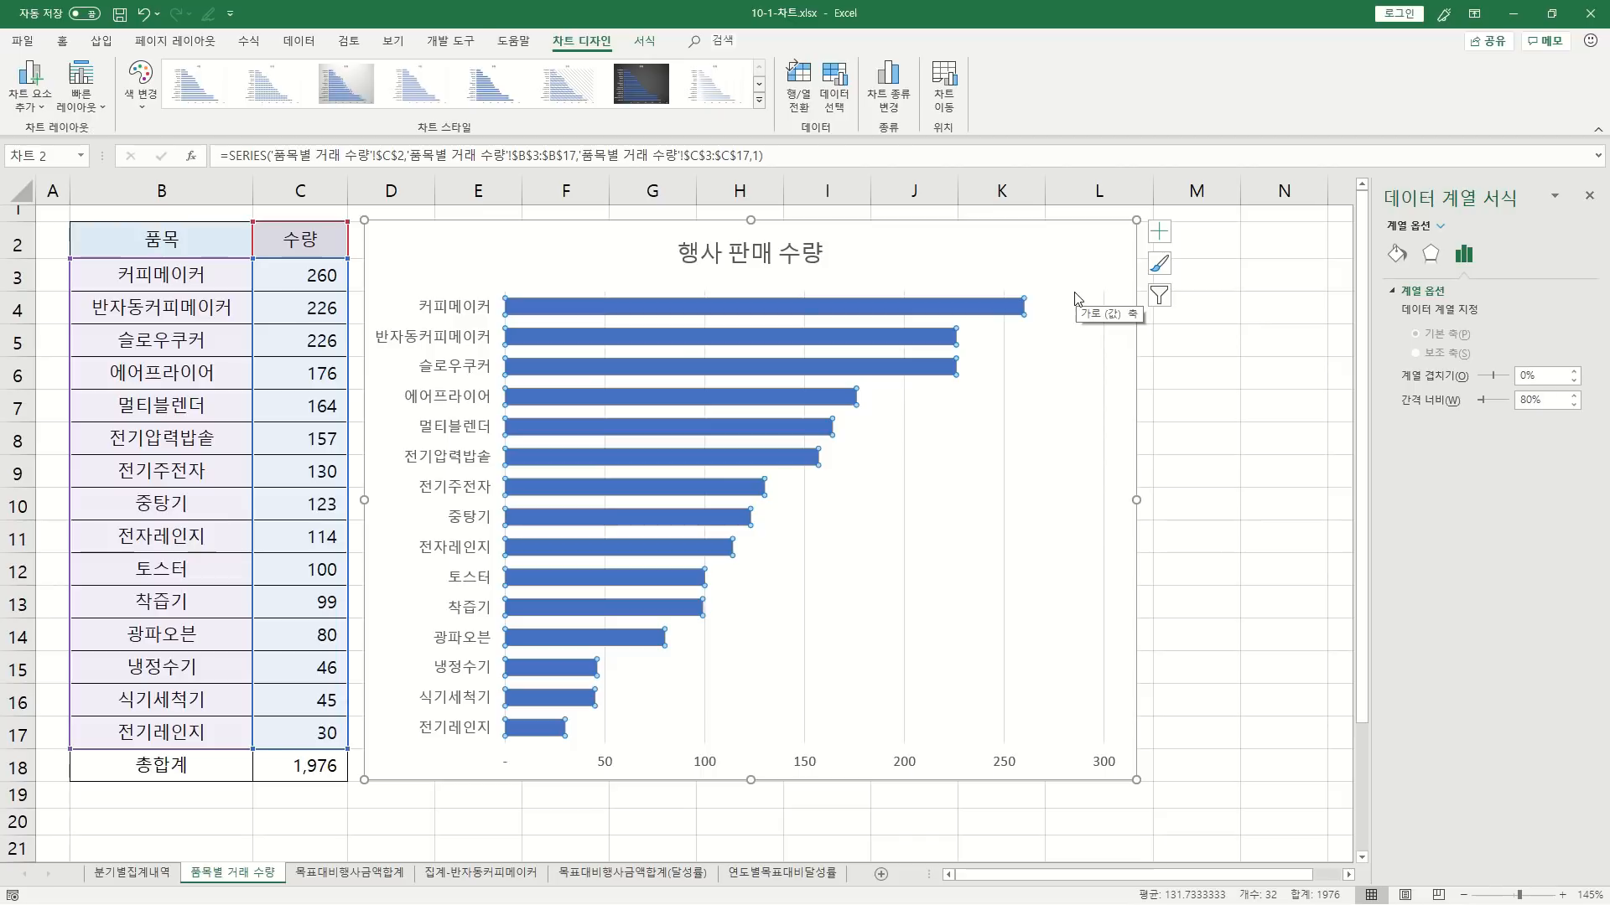
{"action": "left_click", "coordinate": [958, 258]}
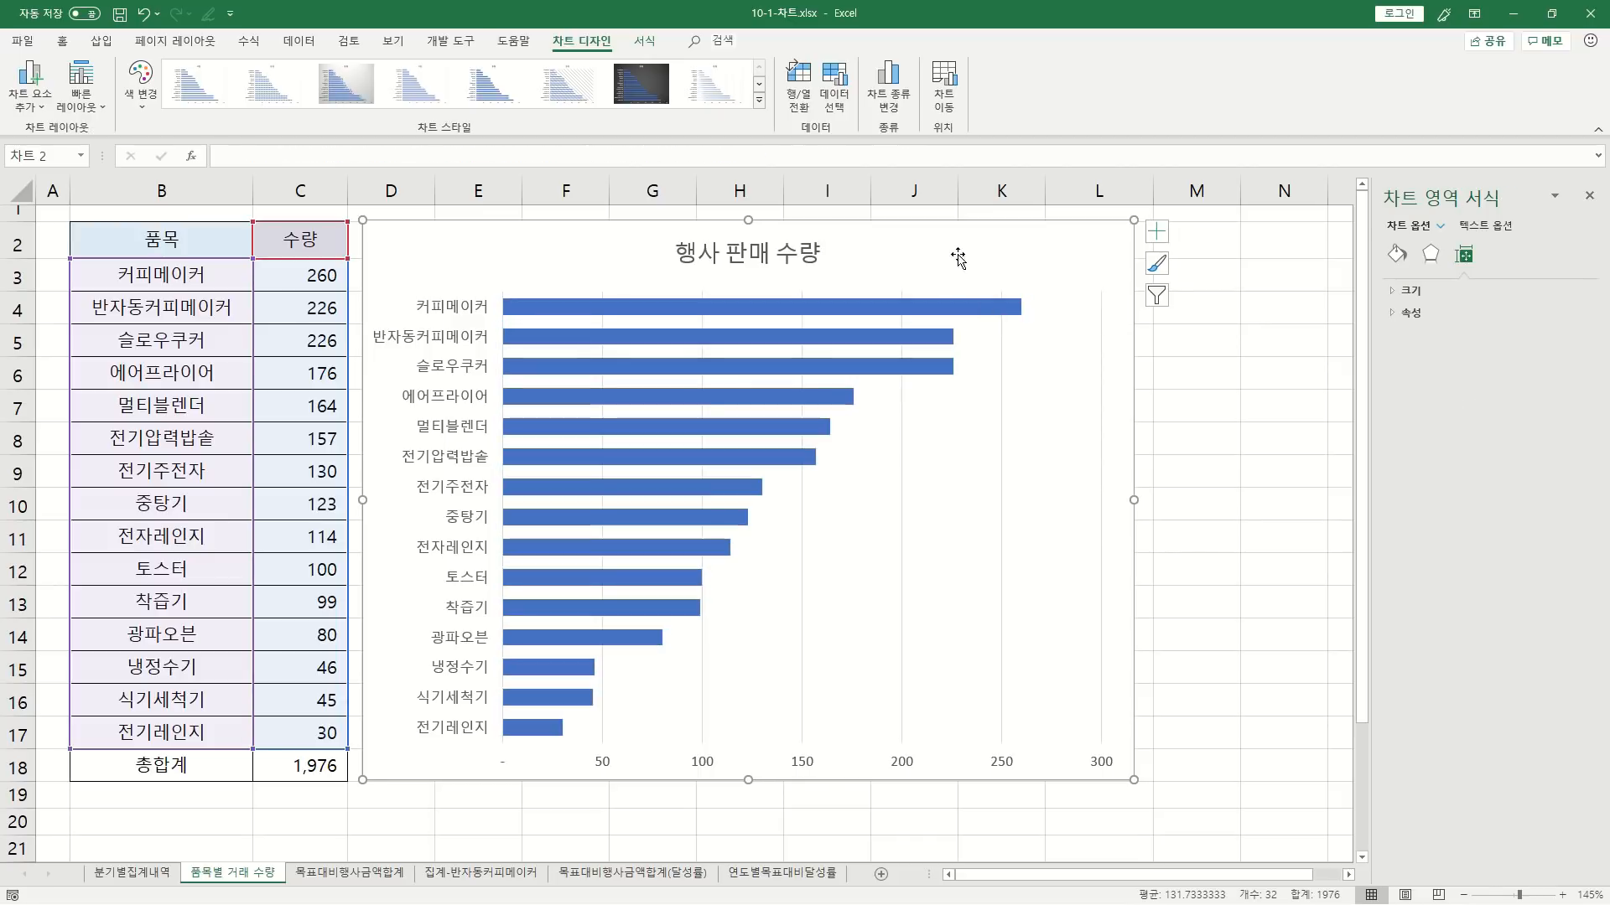
{"action": "left_click", "coordinate": [1159, 233]}
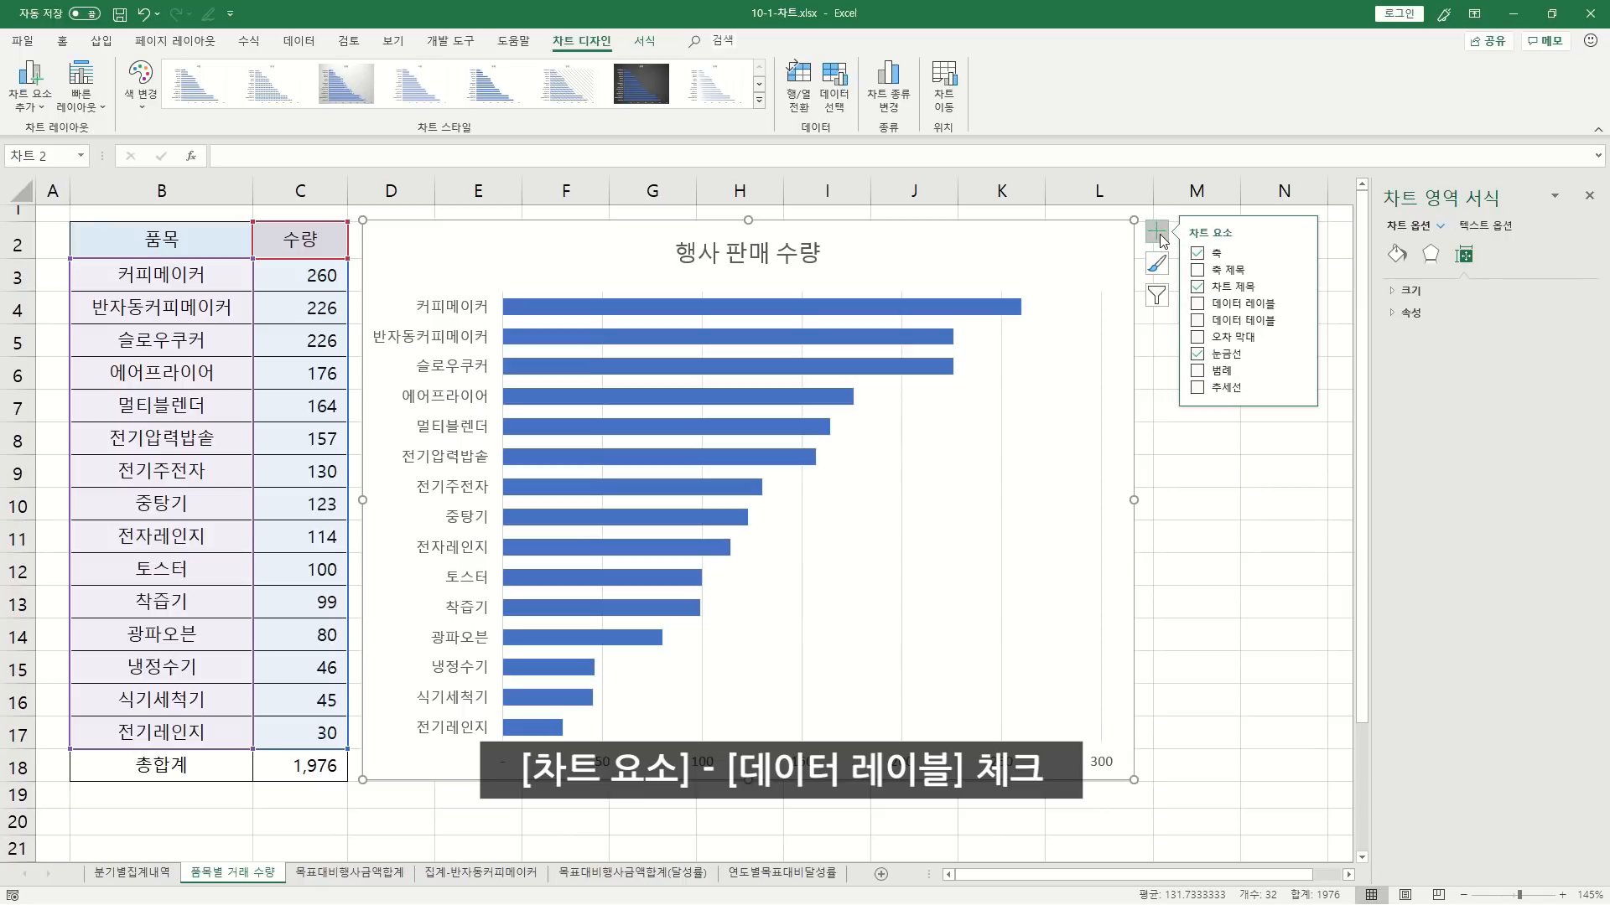
{"action": "left_click", "coordinate": [1197, 304]}
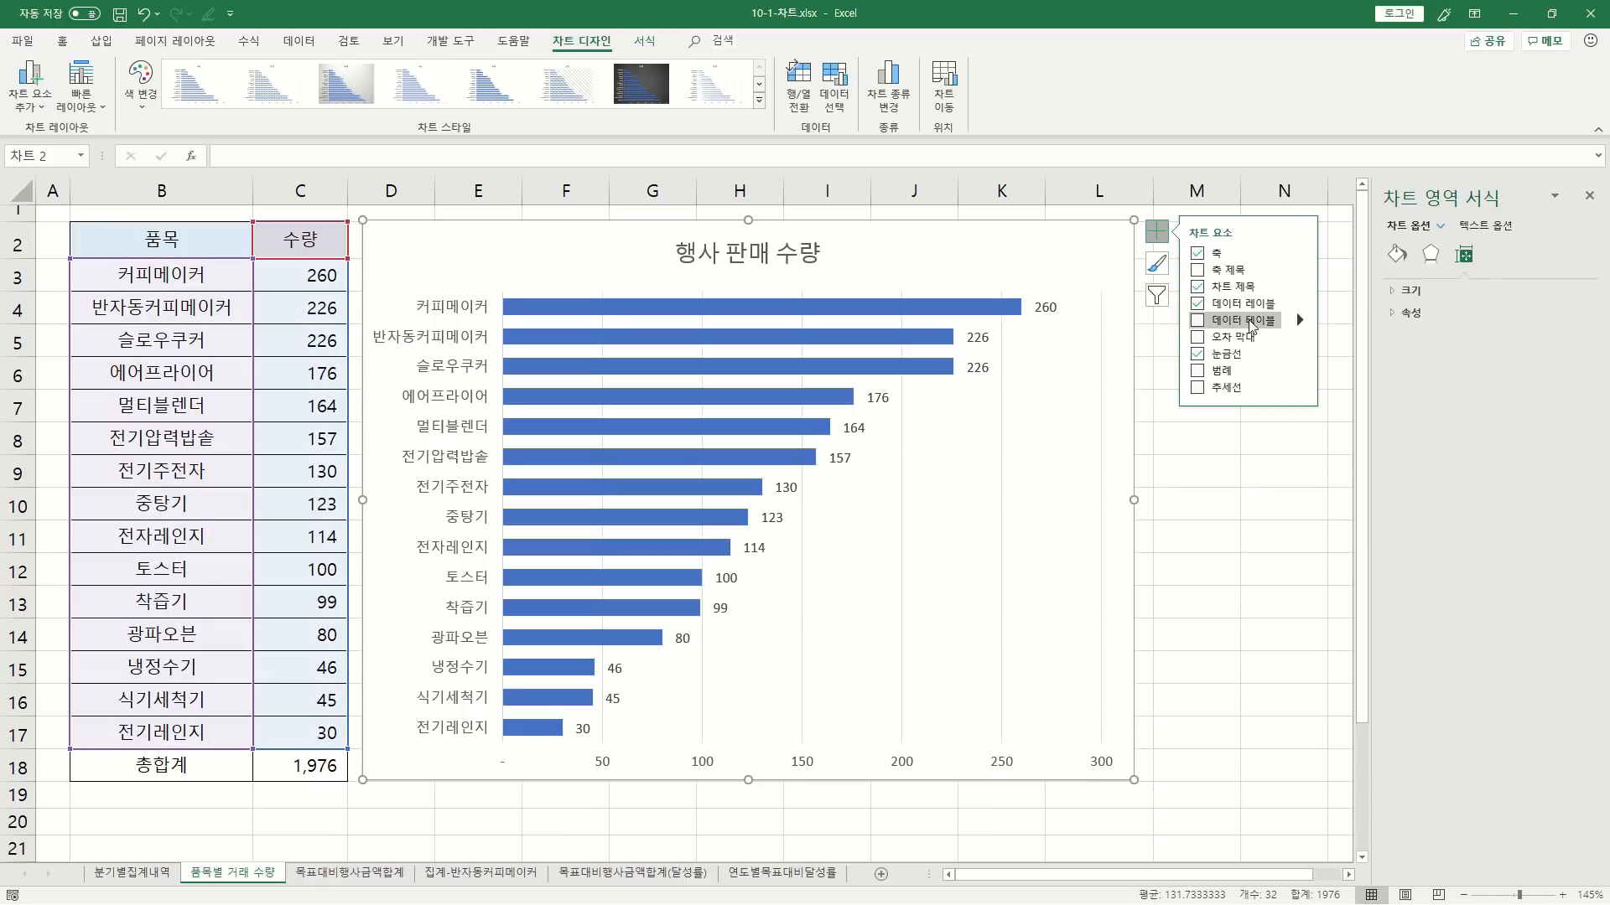
{"action": "left_click", "coordinate": [1305, 307]}
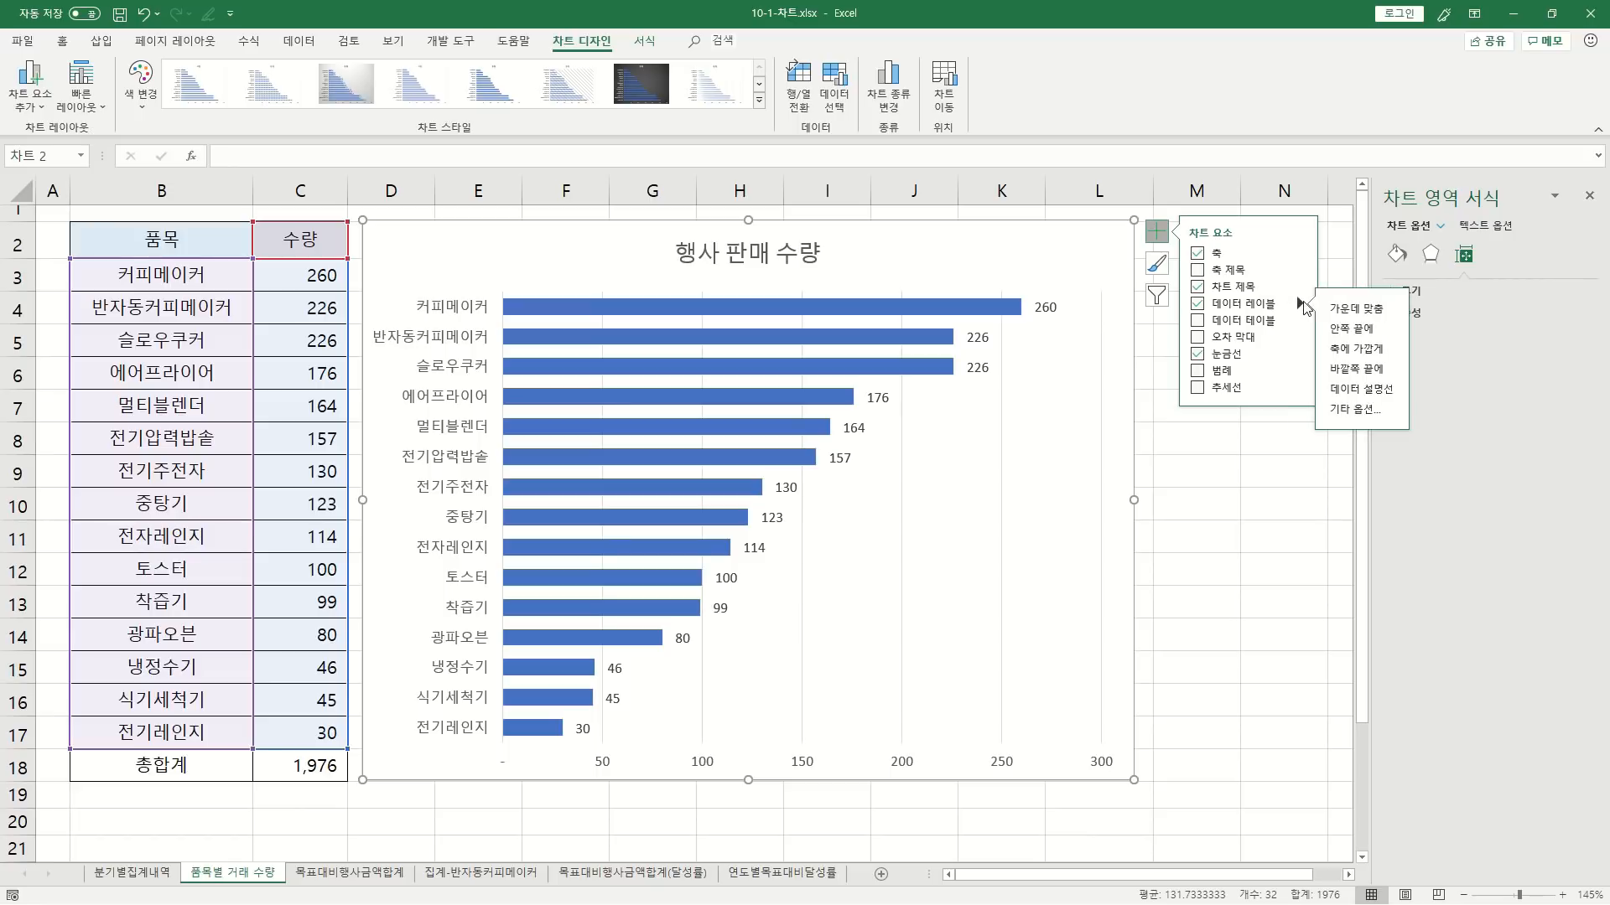
{"action": "left_click", "coordinate": [1301, 307]}
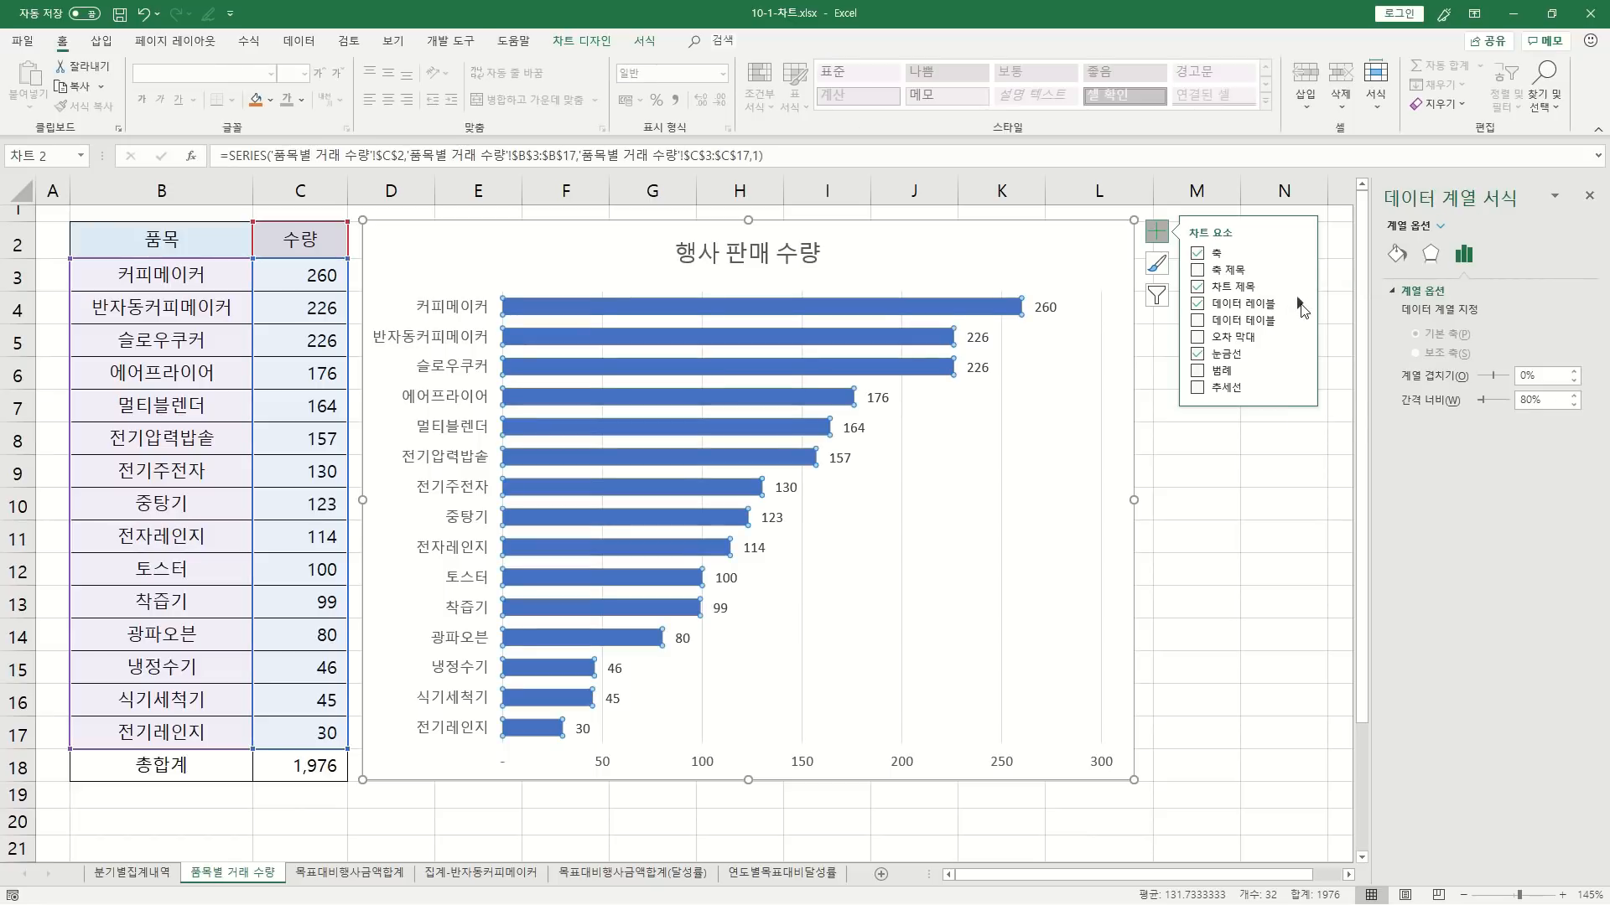
{"action": "left_click", "coordinate": [1302, 307]}
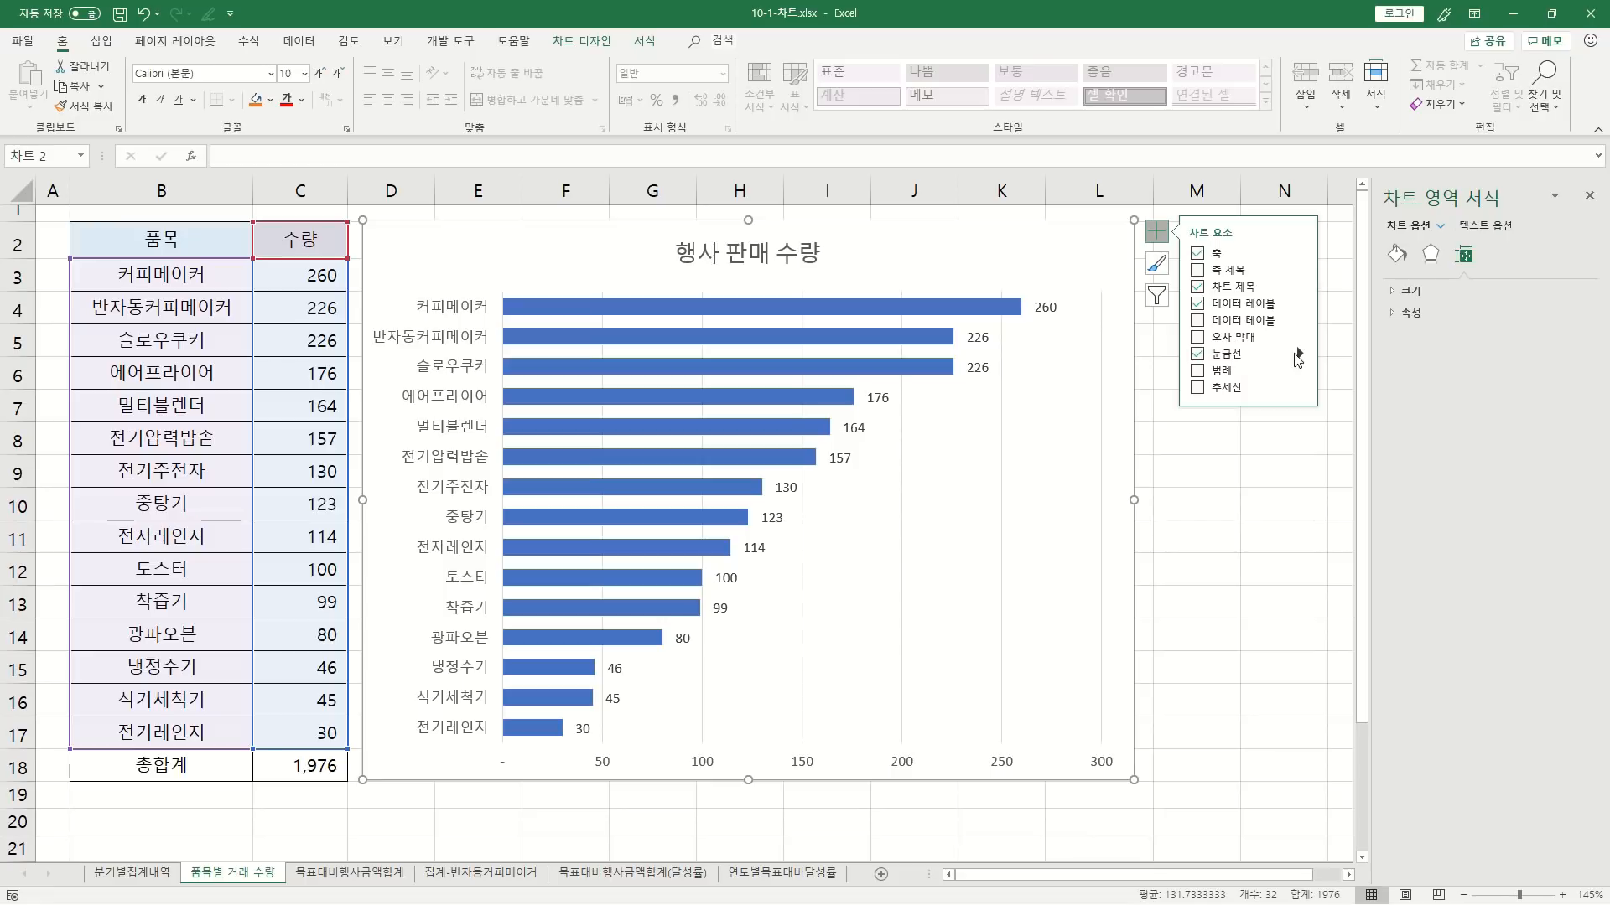
- Turn on the chart's primary major horizontal (기본 주 가로), minor vertical (기본 부 세로) and minor horizontal (기본 부 가로) gridlines
{"action": "mouse_move", "coordinate": [1300, 357]}
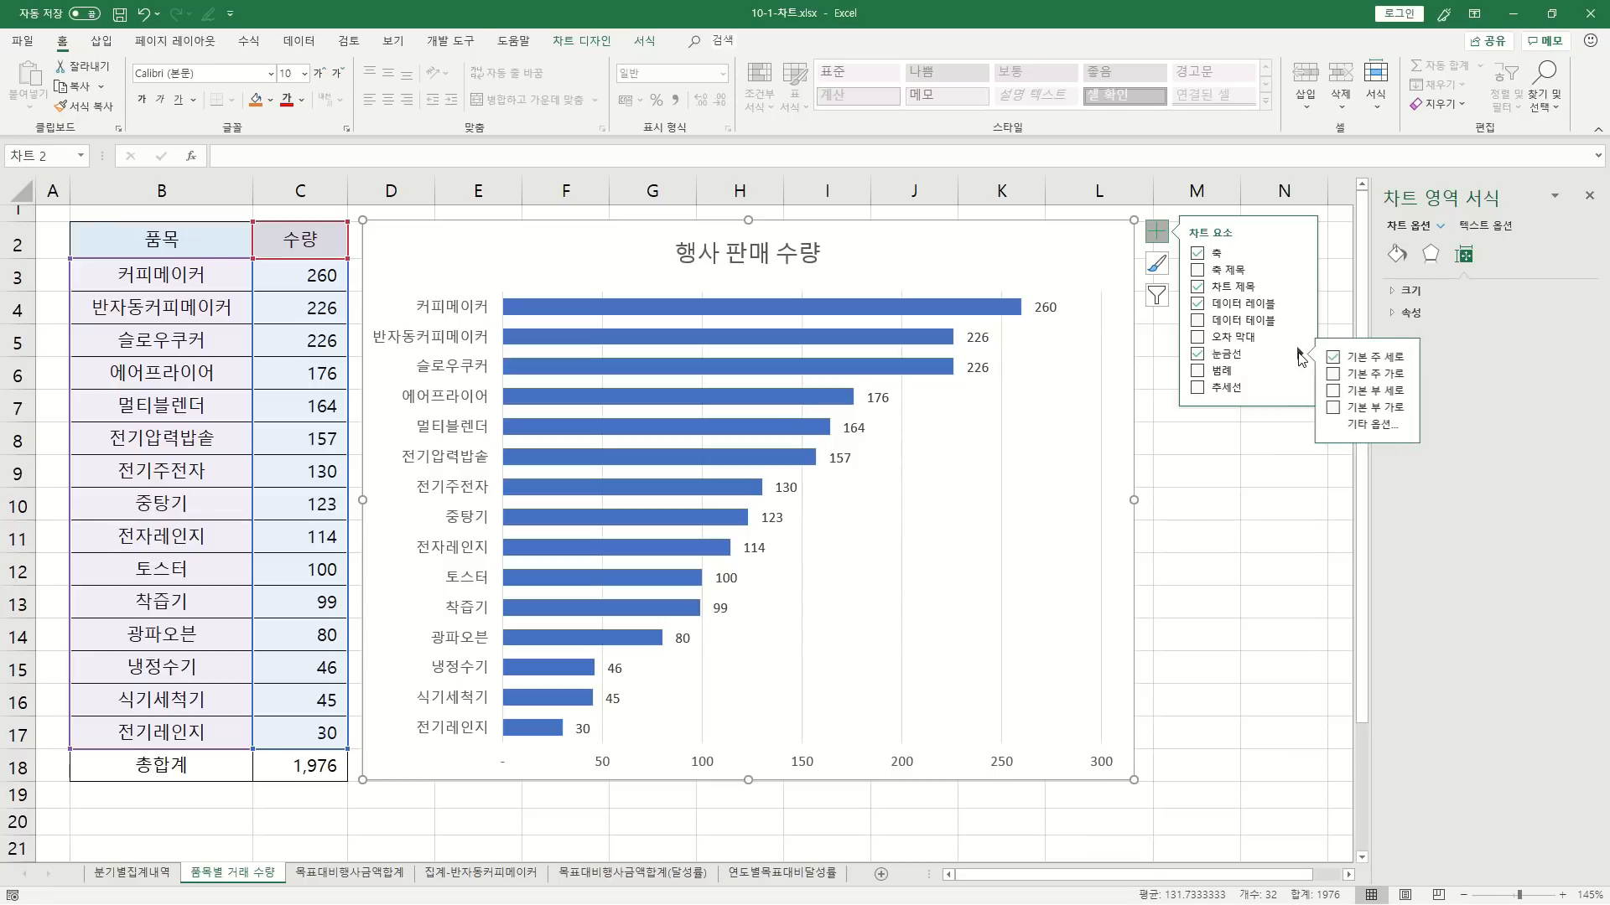
{"action": "left_click", "coordinate": [1334, 375]}
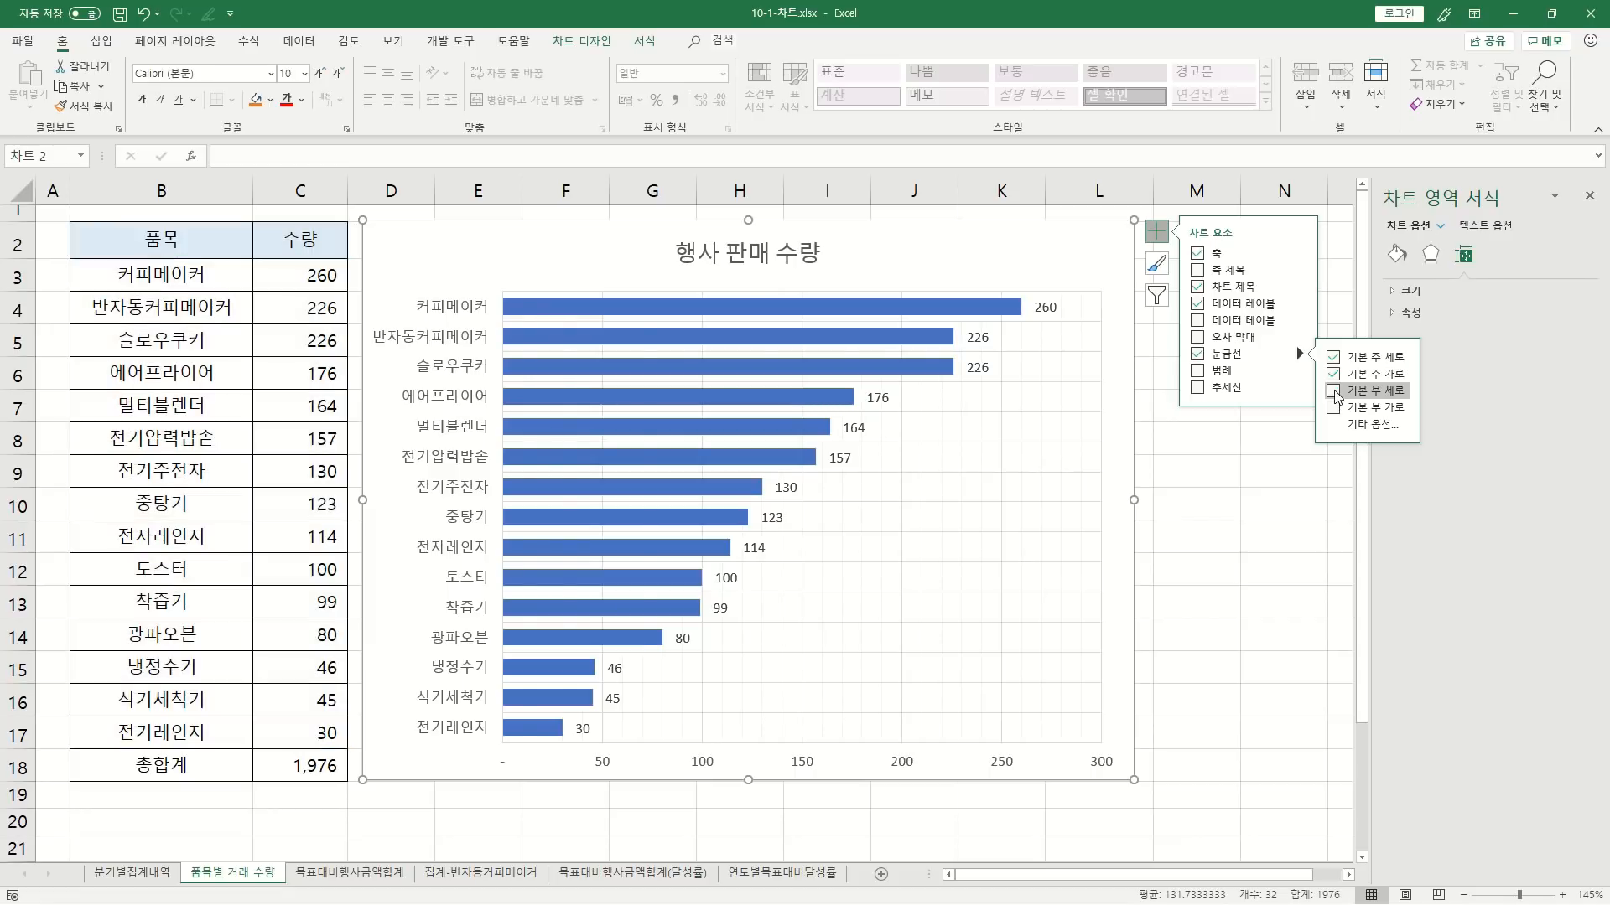
{"action": "left_click", "coordinate": [1335, 392]}
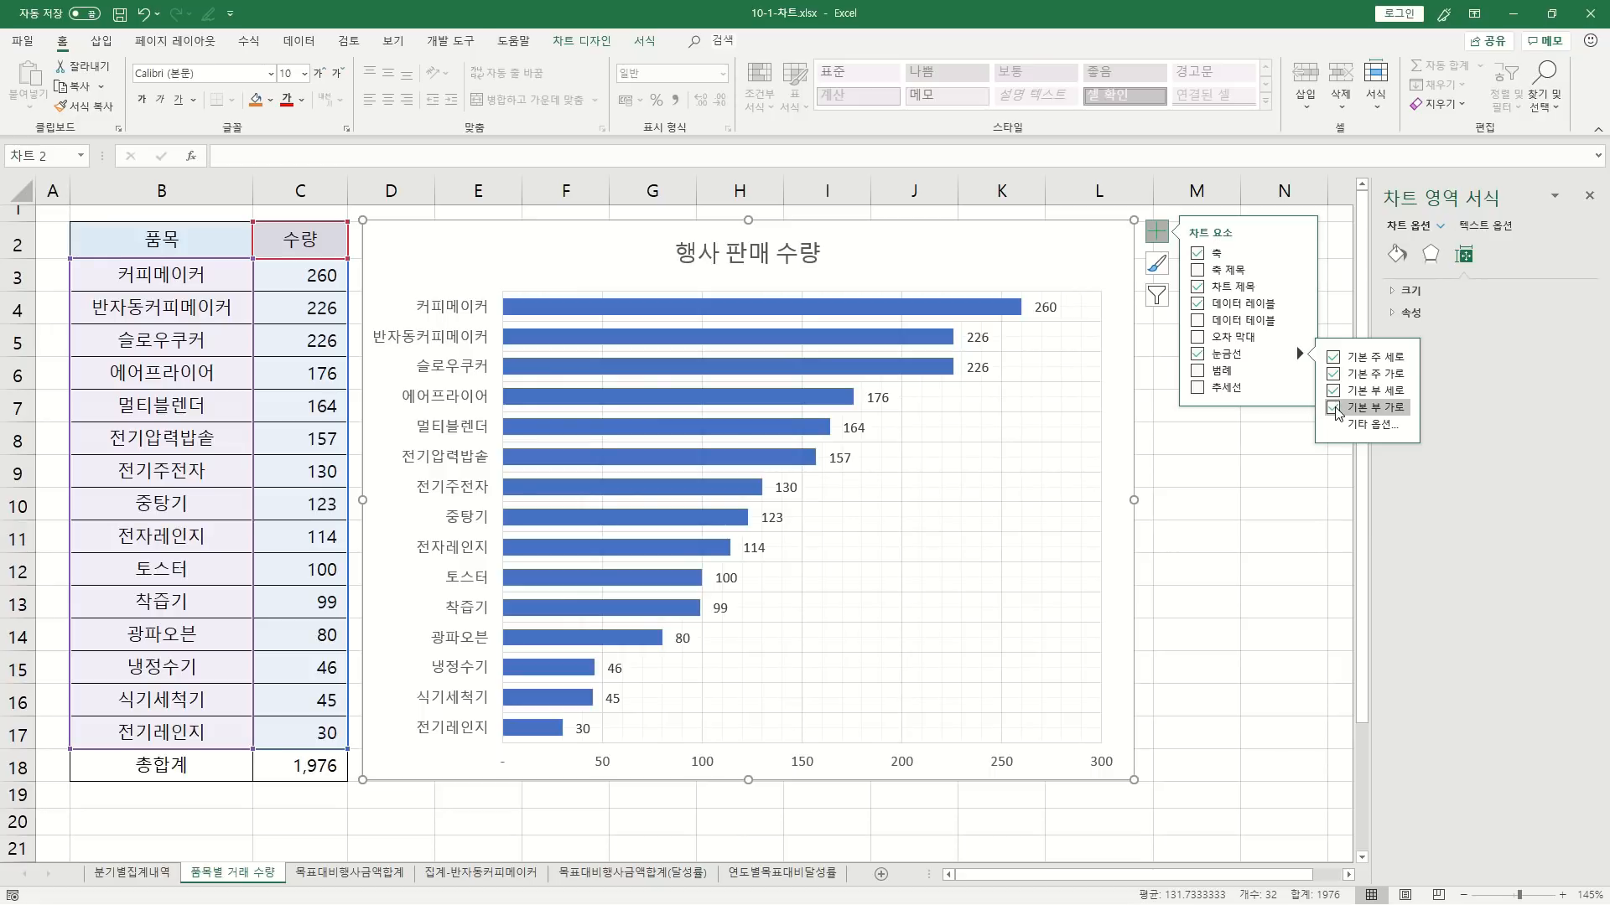
{"action": "left_click", "coordinate": [1335, 409]}
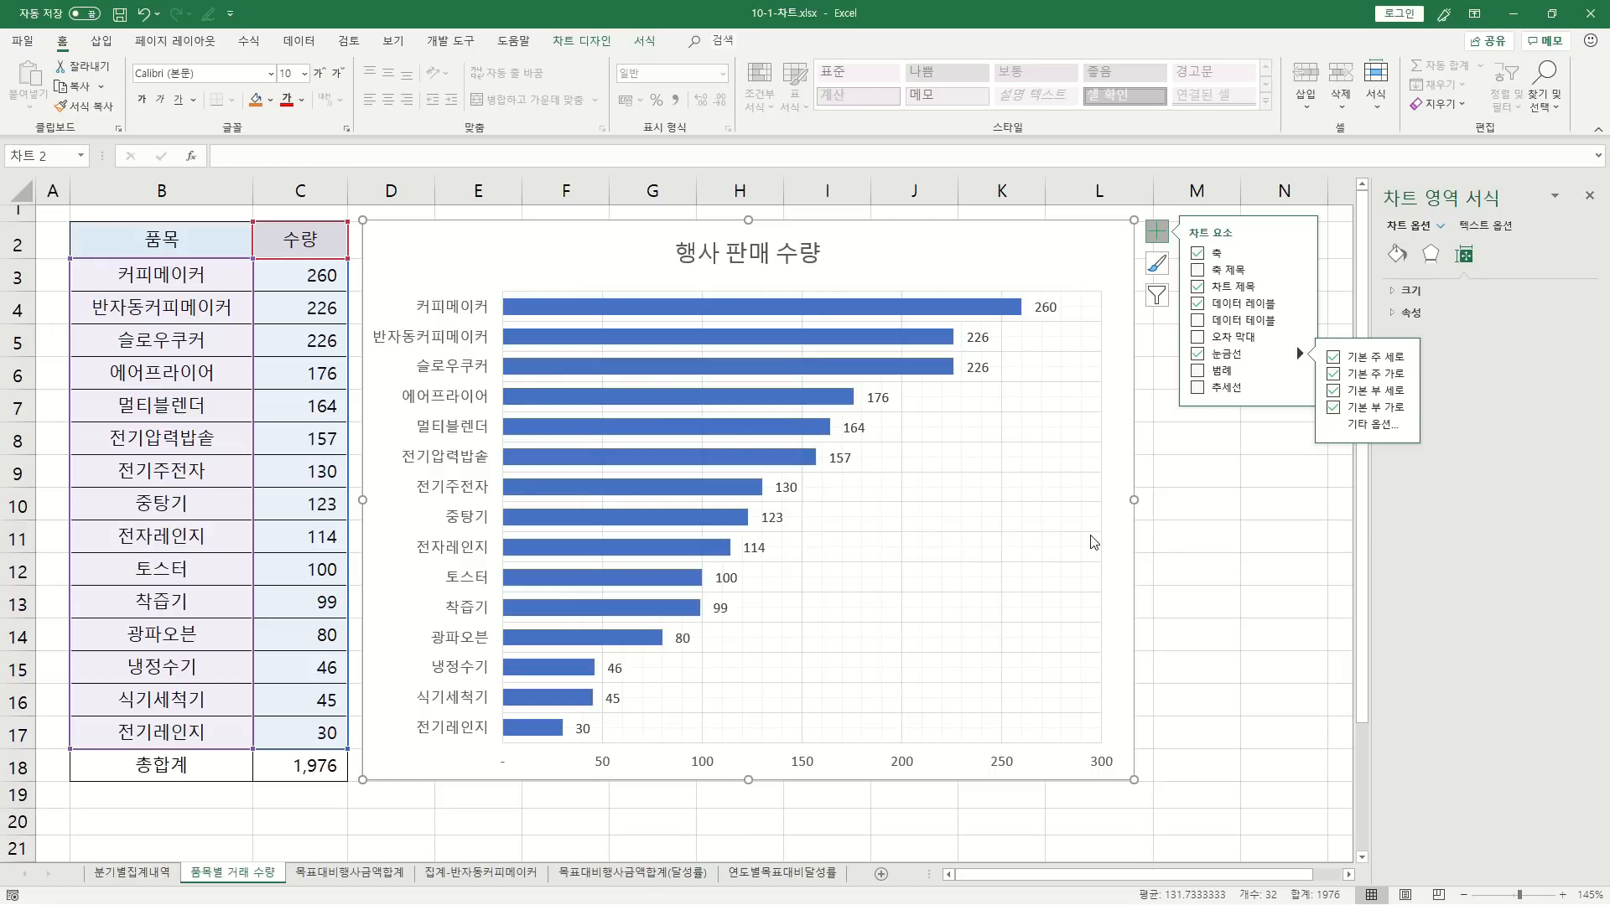
{"action": "left_click", "coordinate": [1194, 555]}
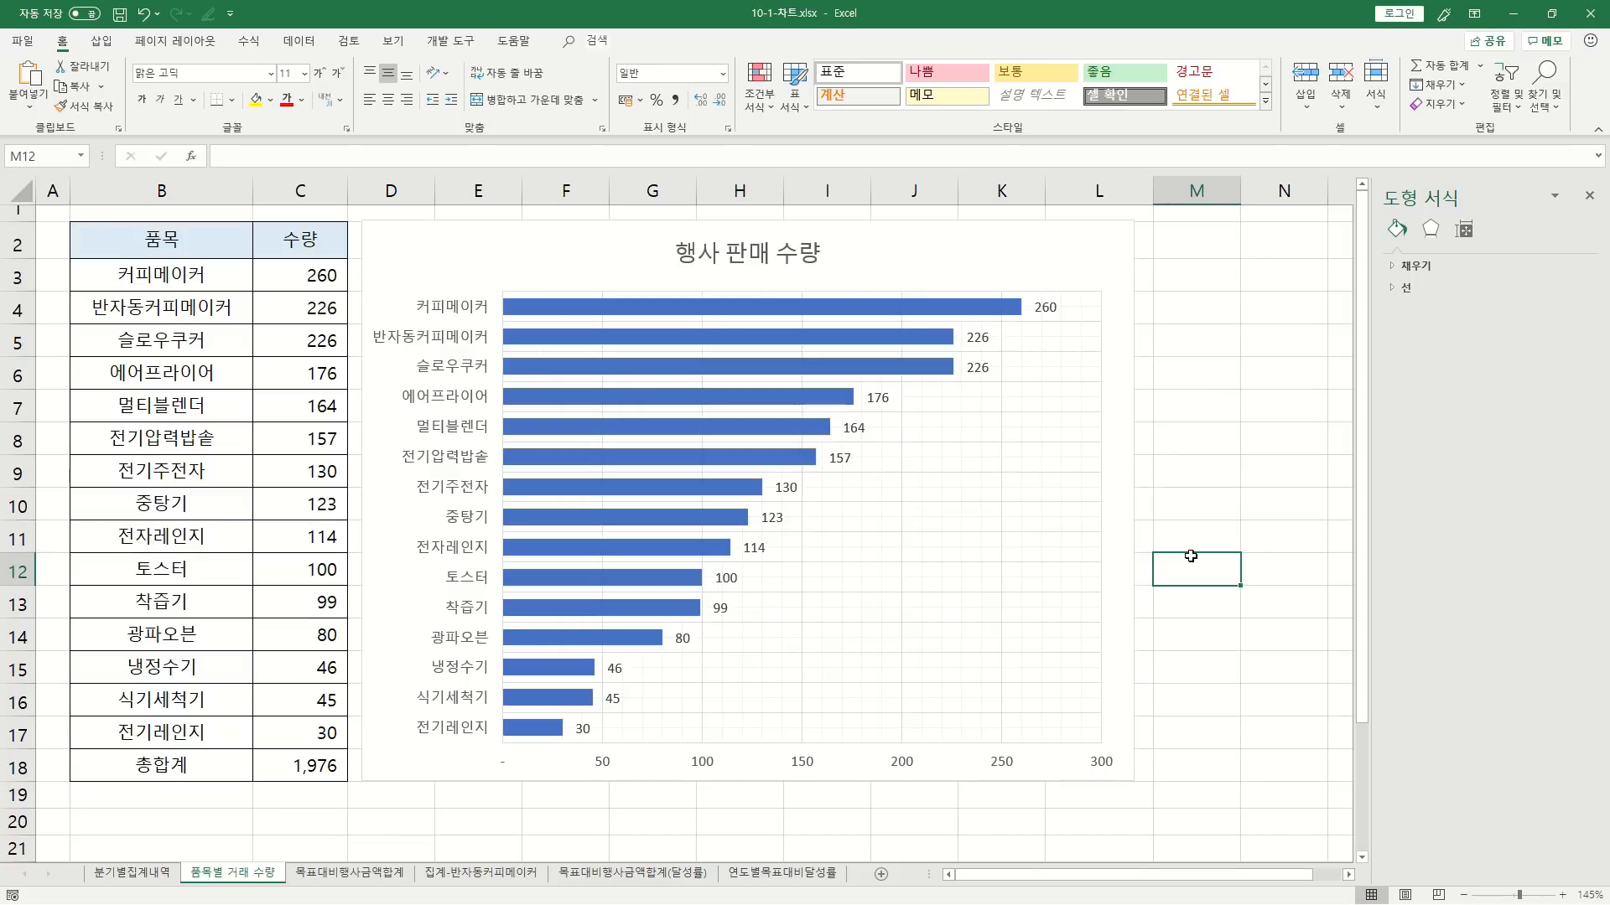
{"action": "left_click", "coordinate": [1051, 254]}
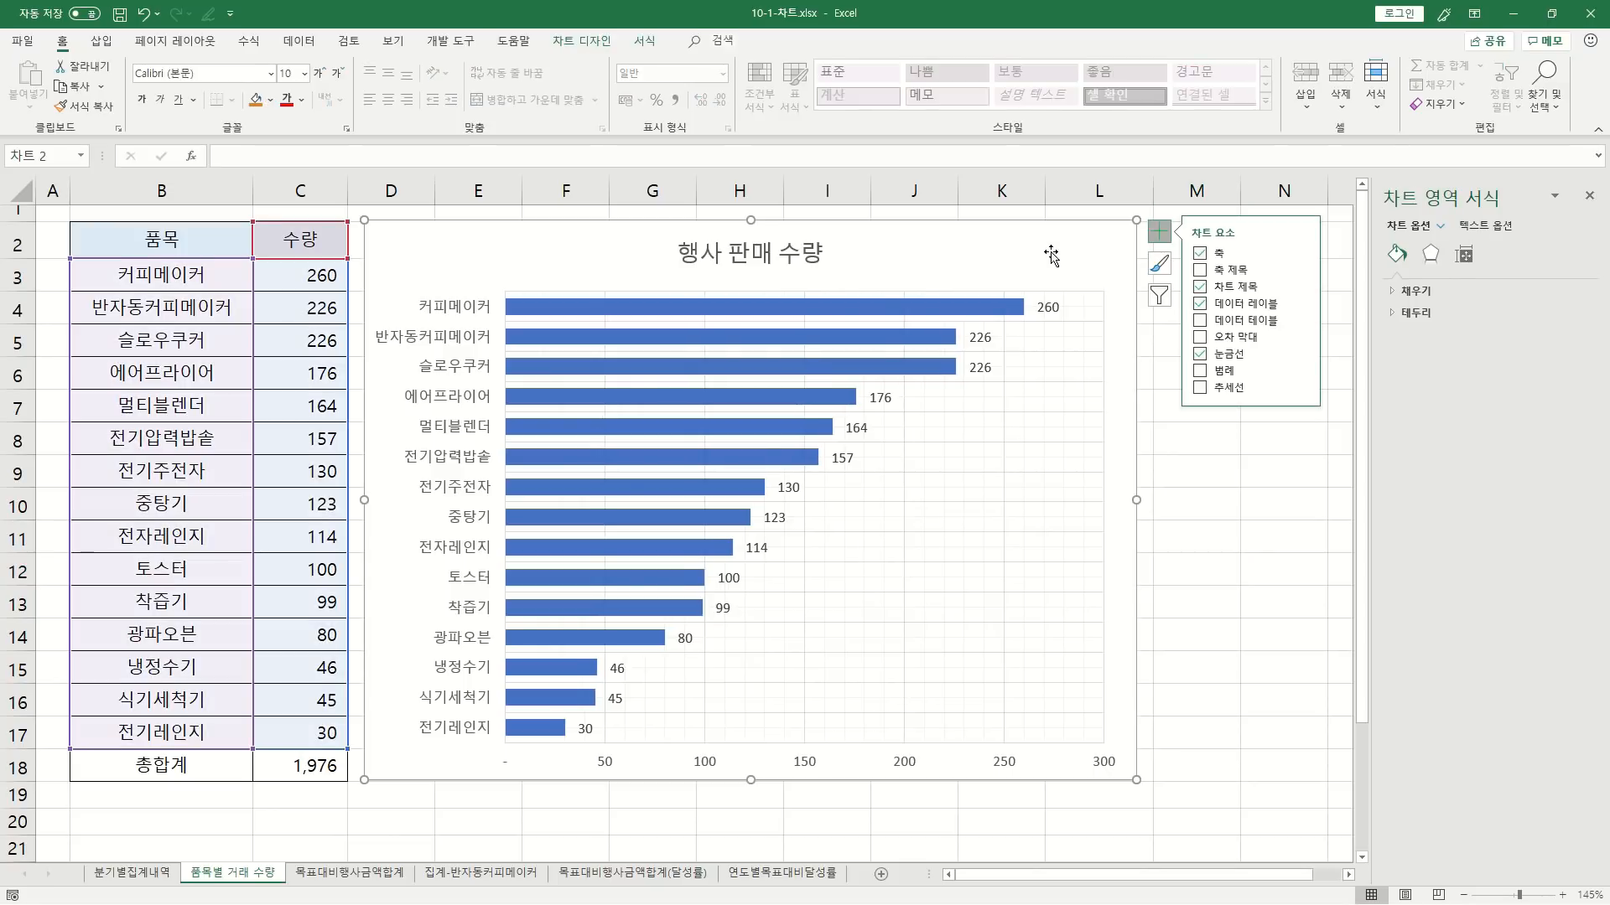